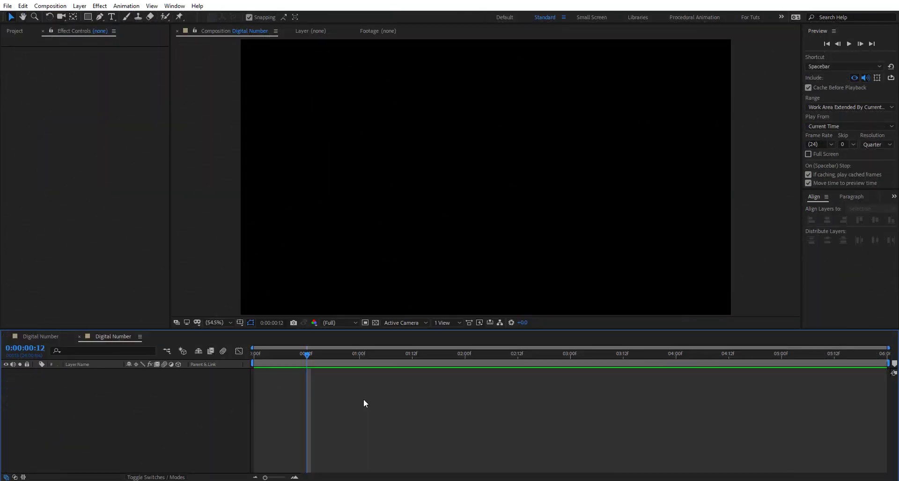
- Create a white solid named Digital Number at the composition size of 1920 × 1080 px
{"action": "key", "text": "ctrl+y"}
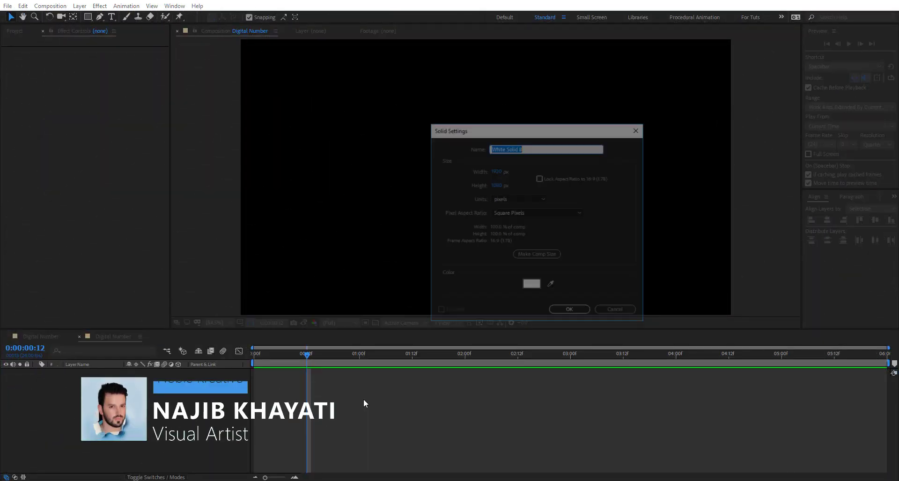
{"action": "type", "text": "Digital Number"}
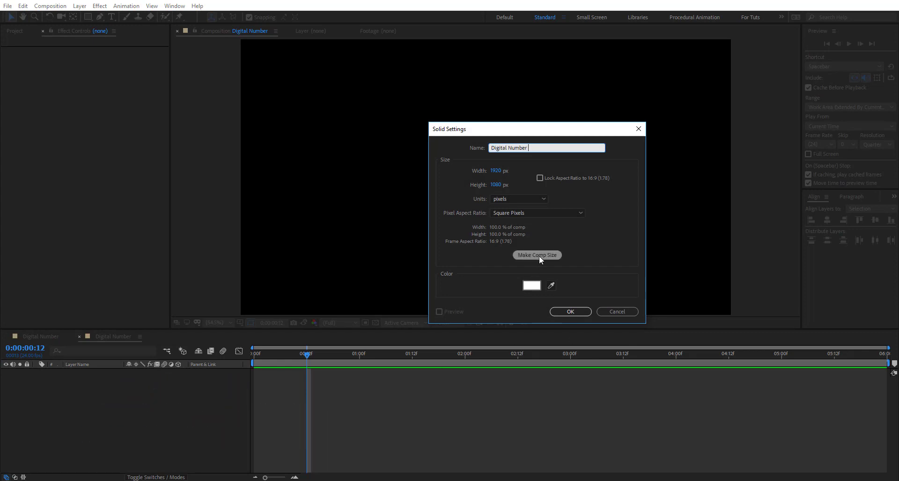
{"action": "left_click", "coordinate": [538, 256]}
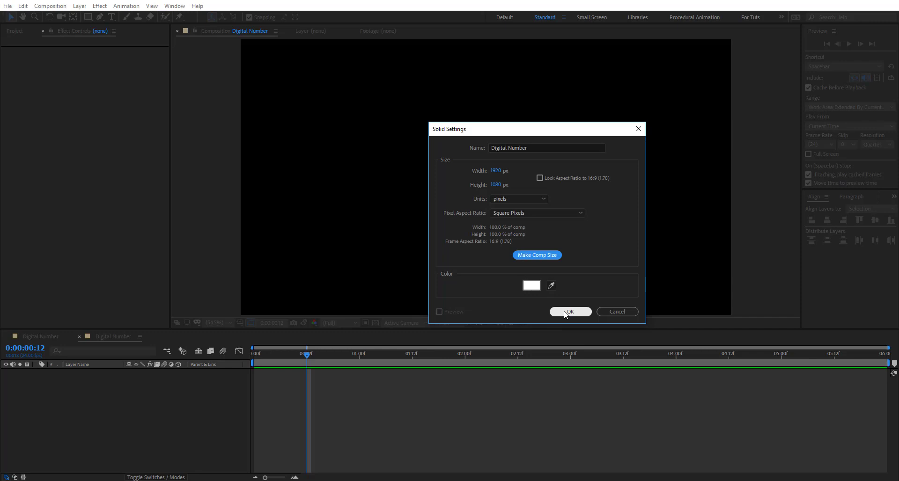
{"action": "key", "text": "Return"}
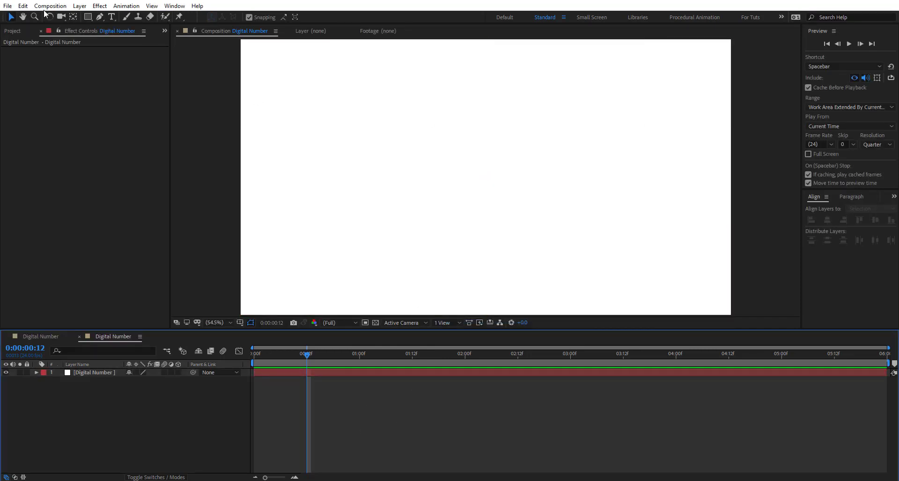
- Draw a long, thin horizontal rectangular mask on the solid, below the middle of the composition
{"action": "left_click", "coordinate": [89, 18]}
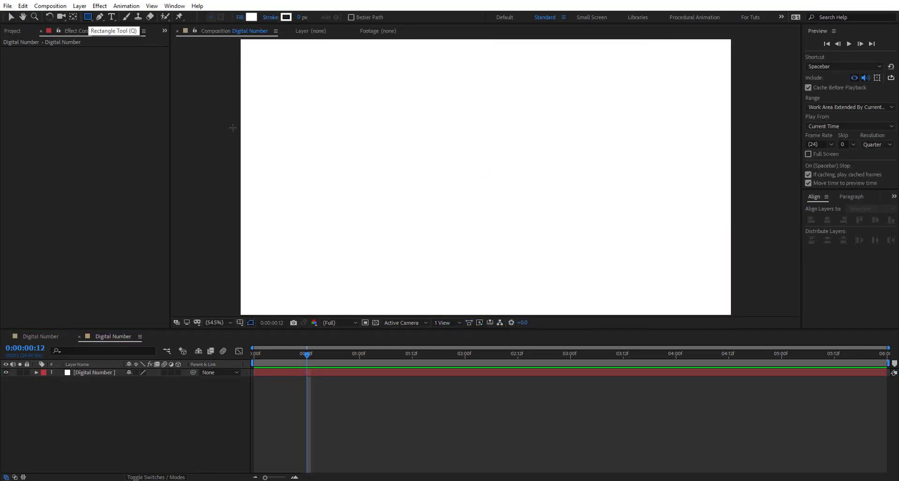
{"action": "left_click", "coordinate": [374, 372]}
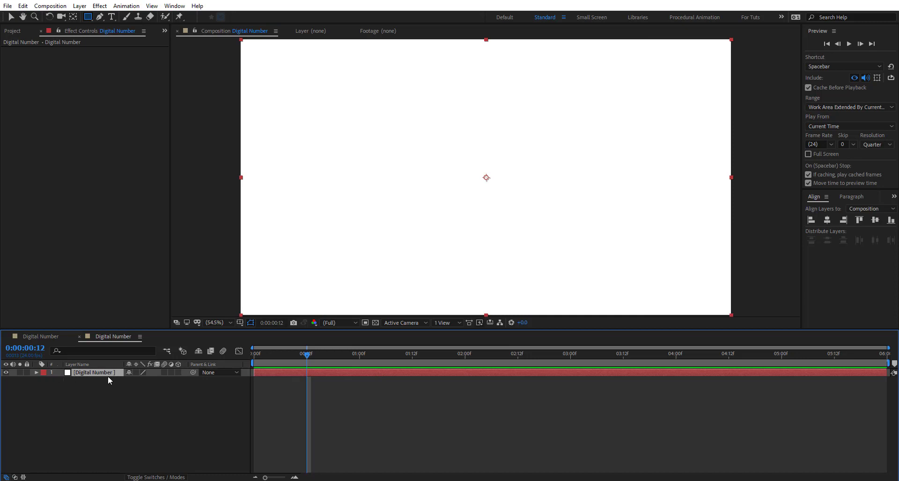
{"action": "left_click_drag", "start_coordinate": [438, 254], "coordinate": [532, 267]}
{"action": "left_click_drag", "start_coordinate": [462, 240], "coordinate": [489, 212]}
{"action": "scroll", "coordinate": [427, 234], "scroll_direction": "up", "scroll_amount": 1}
- Duplicate the bar mask, narrow the copy to a small square, and place it just off the bar's left end
{"action": "left_click", "coordinate": [10, 18]}
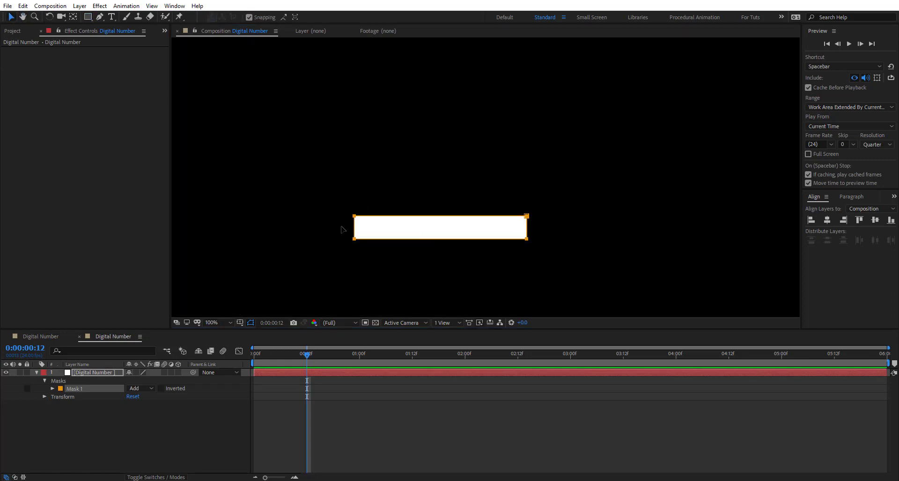
{"action": "left_click", "coordinate": [79, 389]}
{"action": "key", "text": "ctrl+d"}
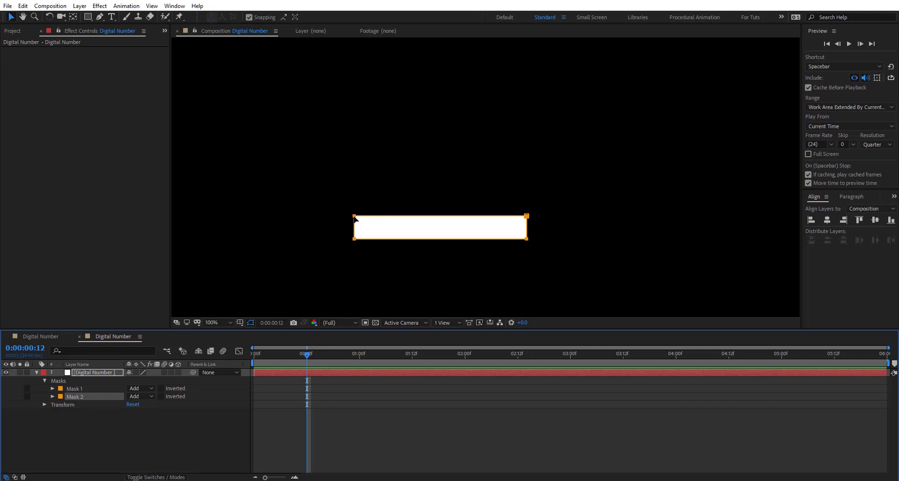
{"action": "left_click", "coordinate": [354, 219]}
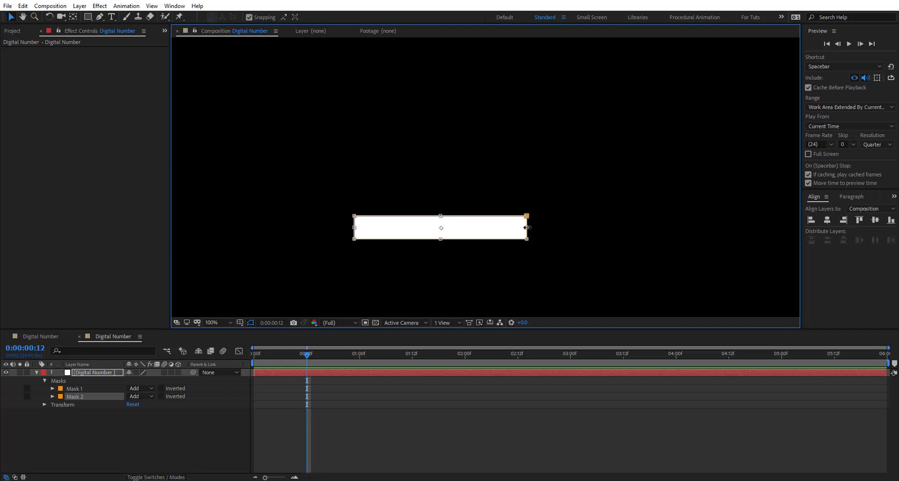
{"action": "left_click_drag", "start_coordinate": [527, 228], "coordinate": [452, 228]}
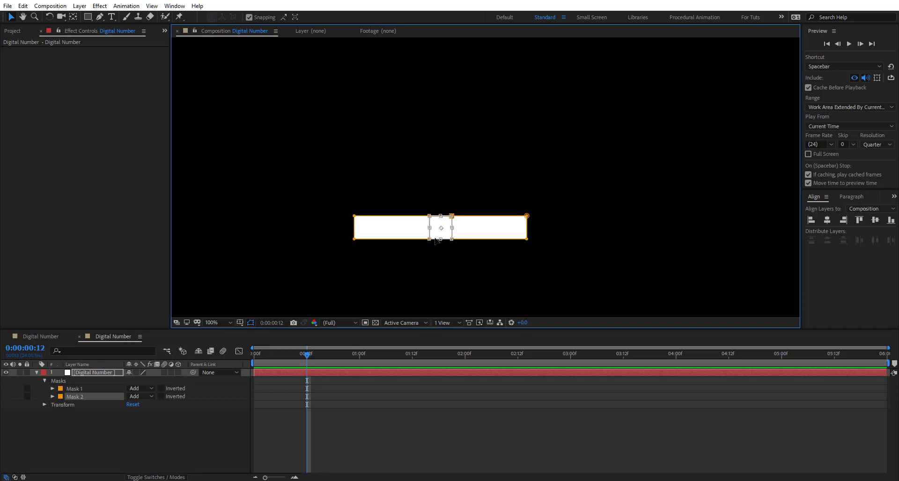
{"action": "key", "text": "period"}
{"action": "left_click_drag", "start_coordinate": [419, 278], "coordinate": [218, 260]}
{"action": "key", "text": "Return"}
{"action": "left_click_drag", "start_coordinate": [293, 282], "coordinate": [375, 249]}
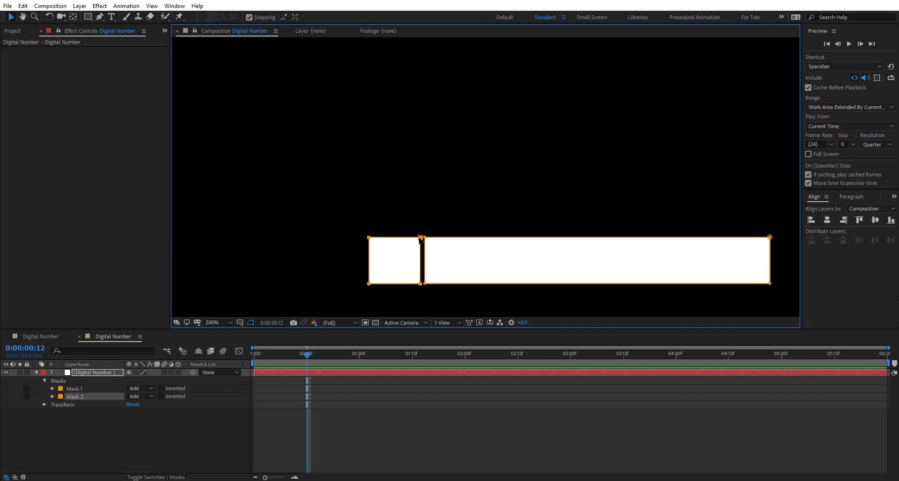
- Duplicate the small square mask and place the copy just off the bar's right end with a matching narrow gap
{"action": "key", "text": "ctrl+d"}
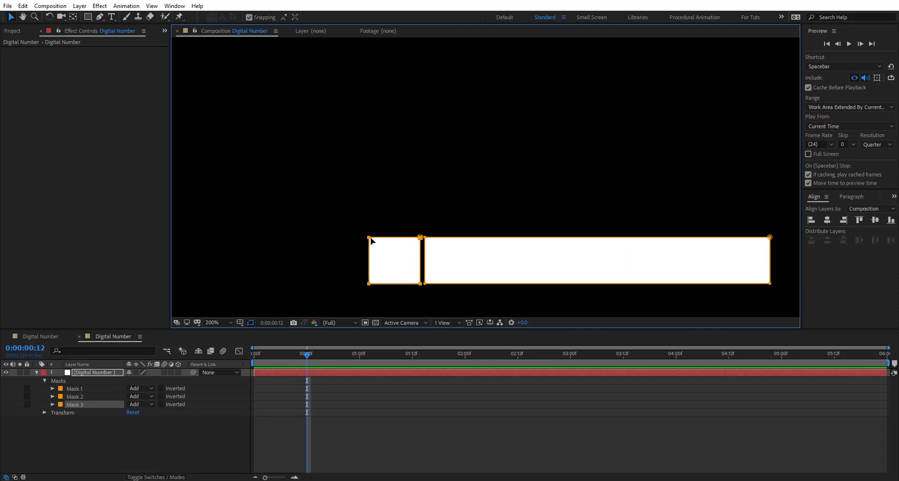
{"action": "left_click_drag", "start_coordinate": [370, 240], "coordinate": [779, 240]}
{"action": "left_click_drag", "start_coordinate": [704, 248], "coordinate": [512, 250]}
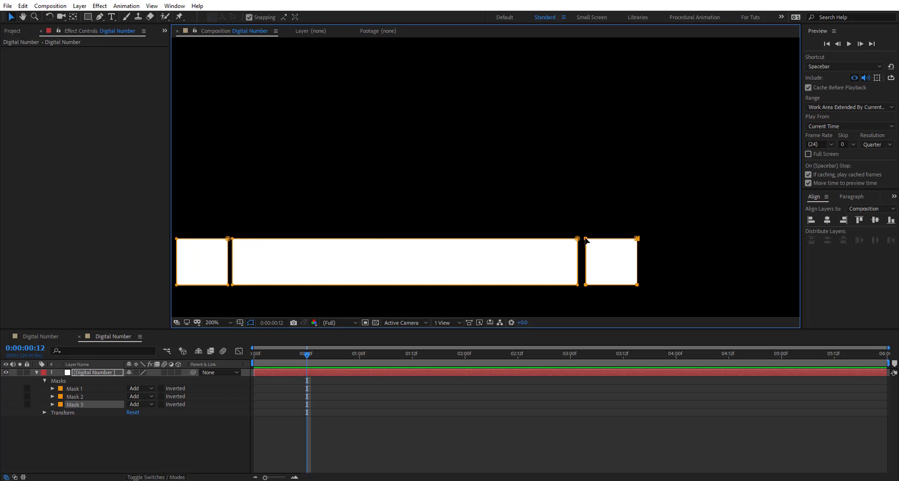
{"action": "left_click_drag", "start_coordinate": [586, 240], "coordinate": [584, 240]}
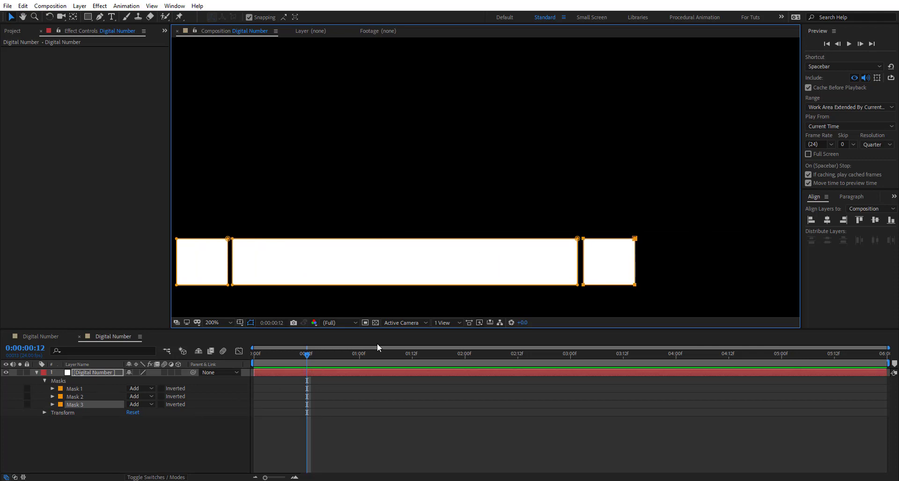
- Duplicate the right-hand square mask and place the copy beside it as the outermost piece
{"action": "key", "text": "ctrl+d"}
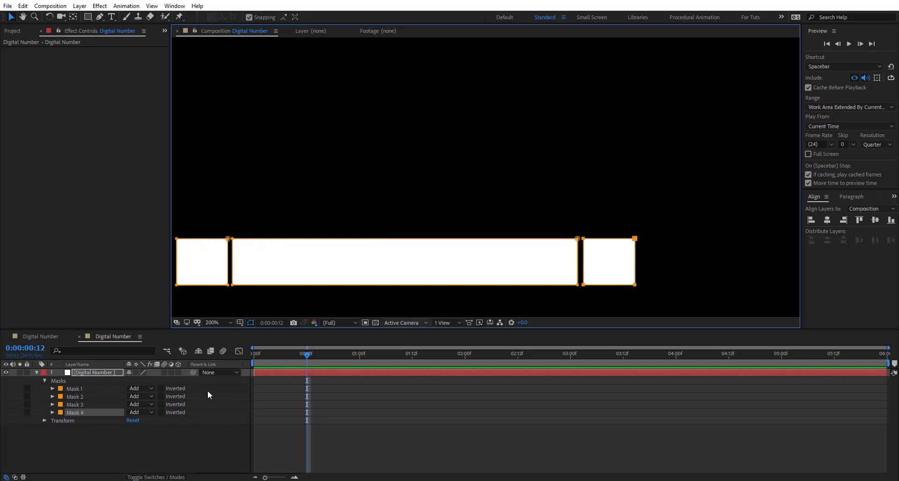
{"action": "left_click", "coordinate": [635, 239]}
{"action": "left_click_drag", "start_coordinate": [634, 238], "coordinate": [688, 237]}
{"action": "key", "text": "ctrl+z"}
{"action": "double_click", "coordinate": [636, 238]}
{"action": "left_click_drag", "start_coordinate": [609, 250], "coordinate": [664, 250]}
{"action": "left_click_drag", "start_coordinate": [570, 248], "coordinate": [476, 224]}
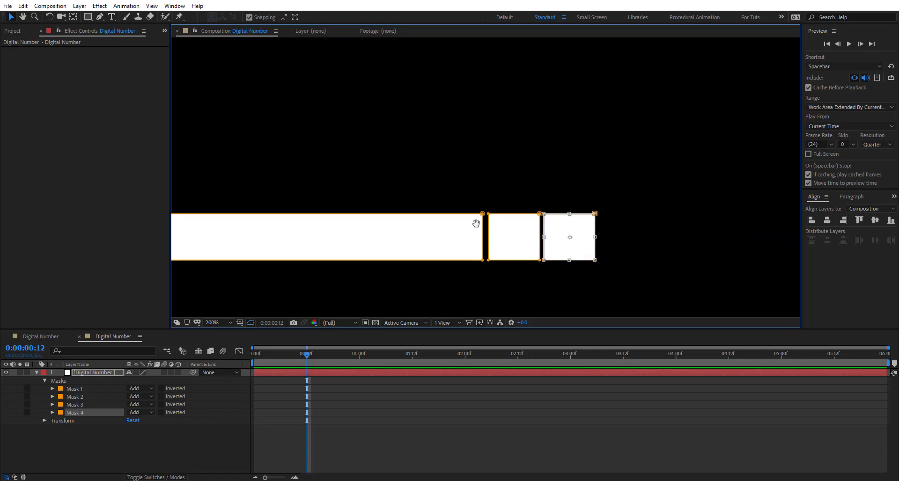
- Turn the outermost right square into a right triangle by moving its upper-left vertex onto its upper-right vertex
{"action": "scroll", "coordinate": [511, 229], "scroll_direction": "up", "scroll_amount": 2}
{"action": "left_click_drag", "start_coordinate": [503, 267], "coordinate": [463, 61]}
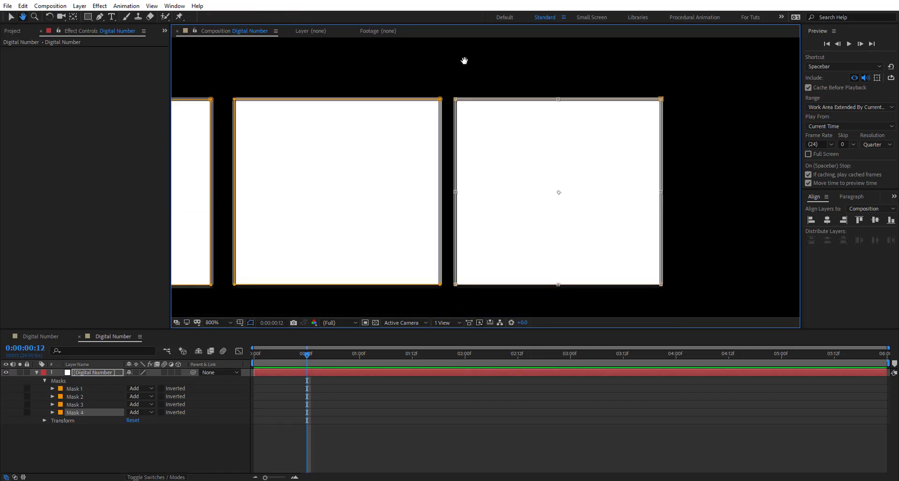
{"action": "key", "text": "Return"}
{"action": "left_click", "coordinate": [452, 103]}
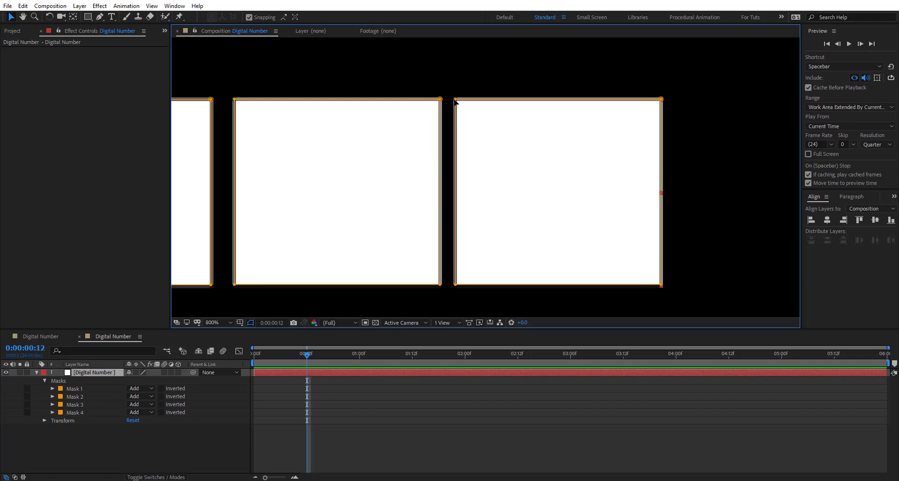
{"action": "left_click_drag", "start_coordinate": [454, 101], "coordinate": [661, 100]}
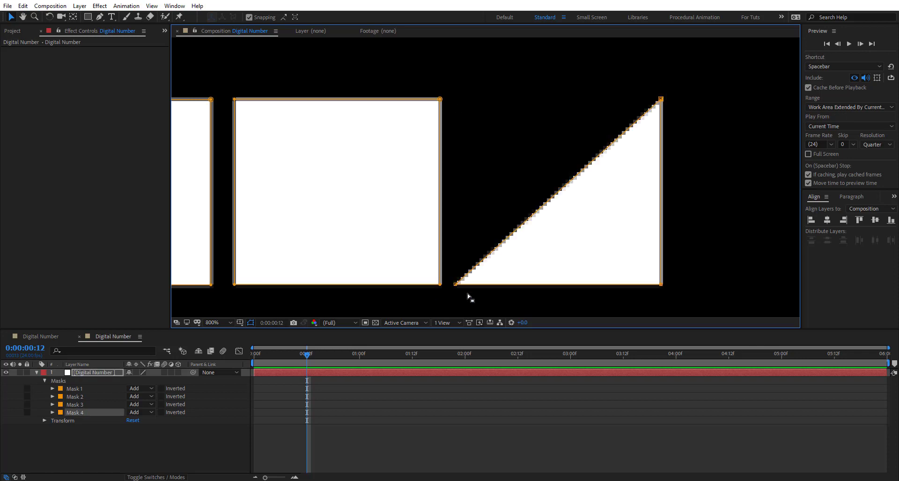
- Duplicate the triangle mask and place the copy beside the left square with a narrow gap
{"action": "key", "text": "comma"}
{"action": "key", "text": "comma"}
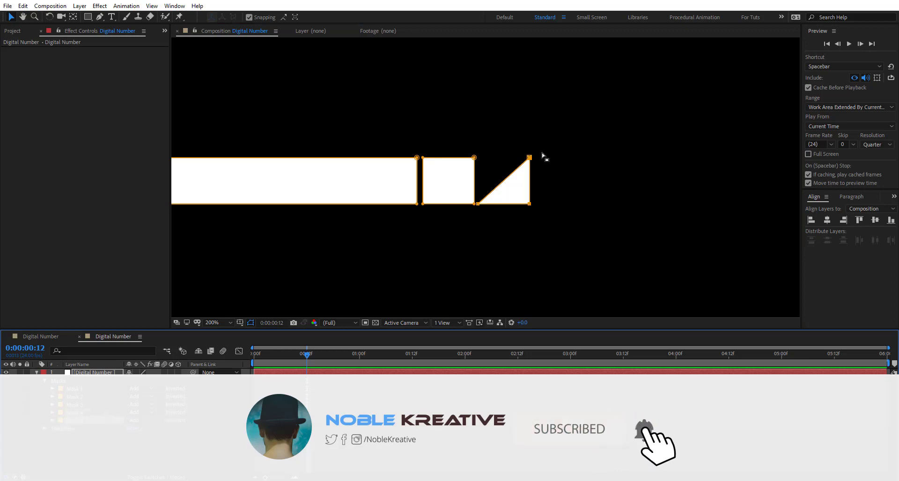
{"action": "key", "text": "comma"}
{"action": "double_click", "coordinate": [507, 174]}
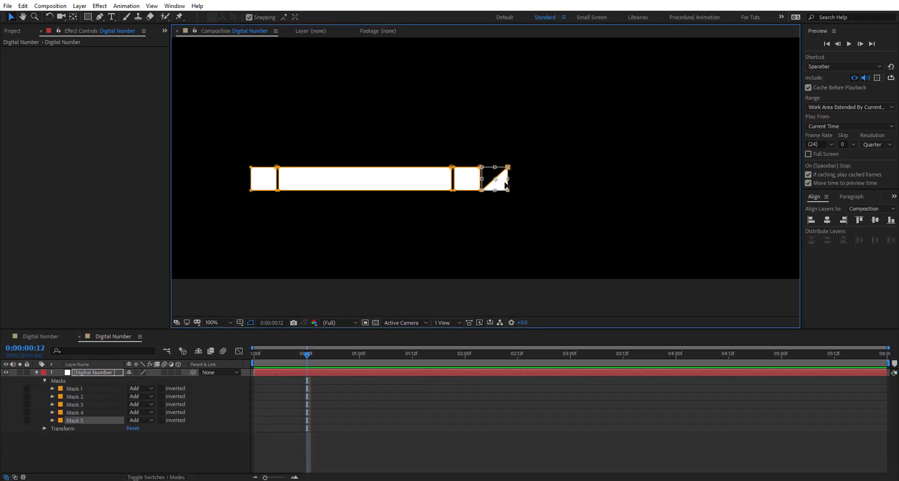
{"action": "left_click_drag", "start_coordinate": [505, 182], "coordinate": [660, 254]}
{"action": "key", "text": "period"}
{"action": "key", "text": "period"}
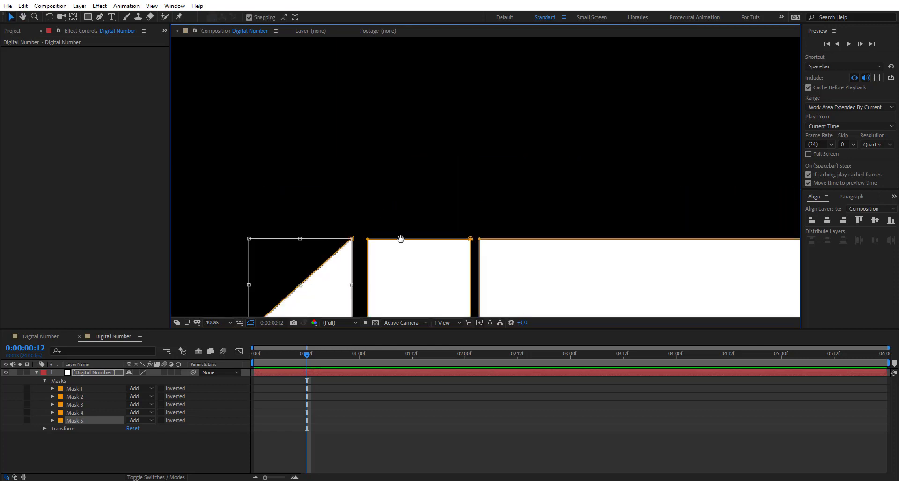
{"action": "left_click_drag", "start_coordinate": [395, 273], "coordinate": [405, 185]}
{"action": "key", "text": "v"}
{"action": "left_click_drag", "start_coordinate": [340, 223], "coordinate": [350, 224]}
{"action": "key", "text": "Escape"}
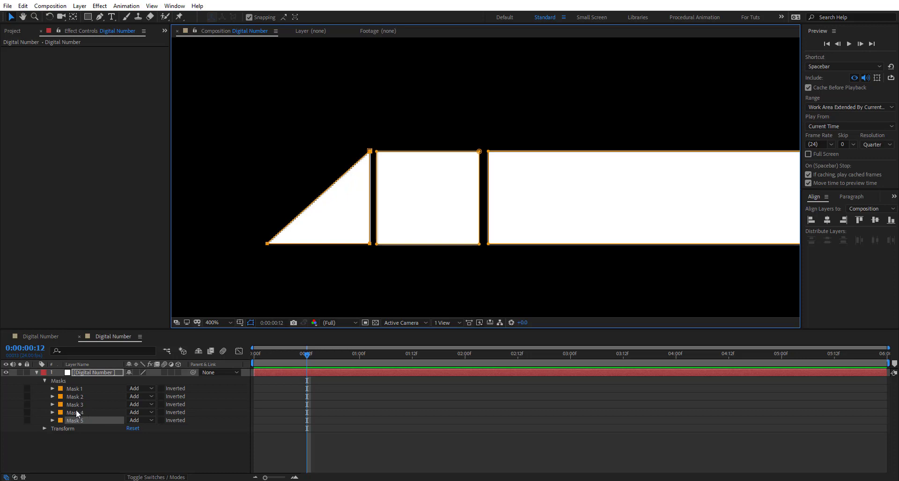
- Rename the masks by shape: Rec for the long bar, SQ for both squares, and Triangle for both triangles
{"action": "left_click", "coordinate": [77, 414]}
{"action": "key", "text": "Return"}
{"action": "type", "text": "T"}
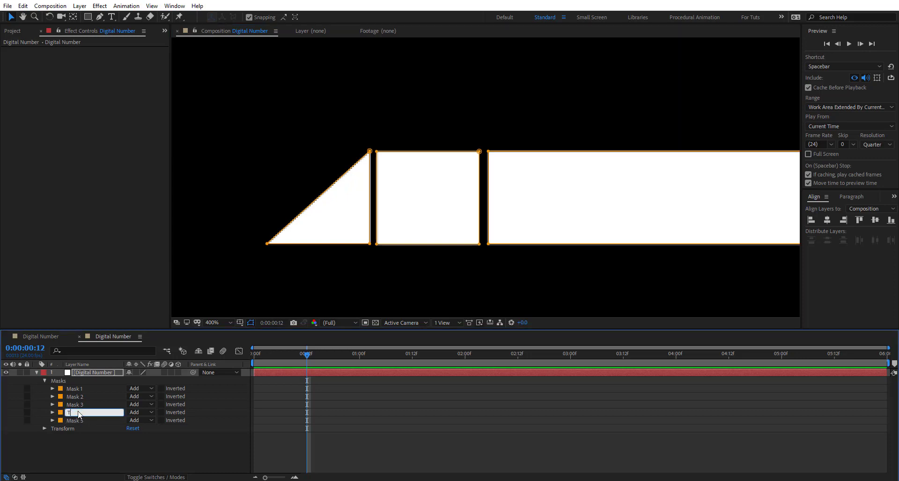
{"action": "type", "text": "riangle"}
{"action": "key", "text": "Return"}
{"action": "left_click", "coordinate": [71, 397]}
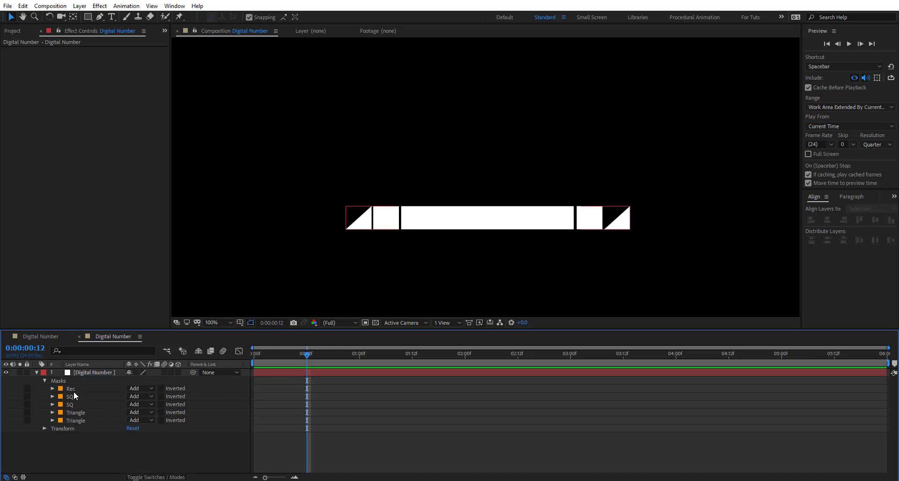
- Duplicate all five masks and group the copies above the originals in the mask list
{"action": "left_click", "coordinate": [74, 390]}
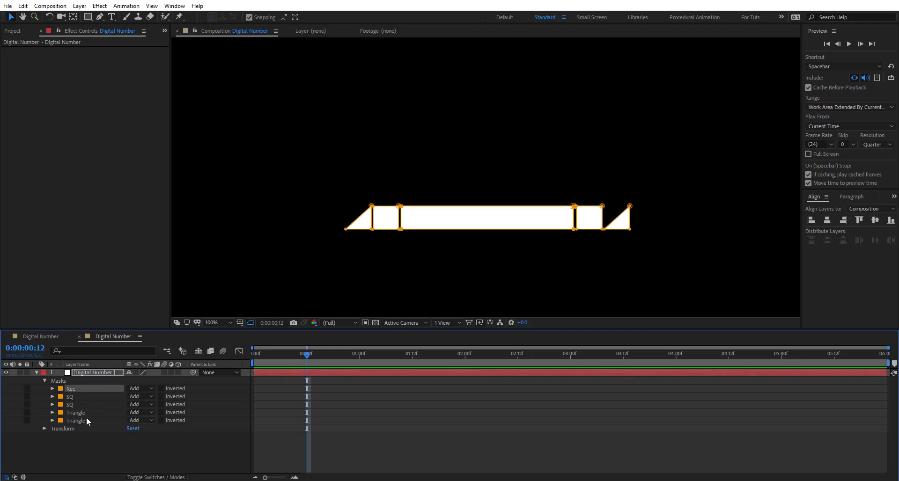
{"action": "left_click", "coordinate": [86, 419], "text": "shift"}
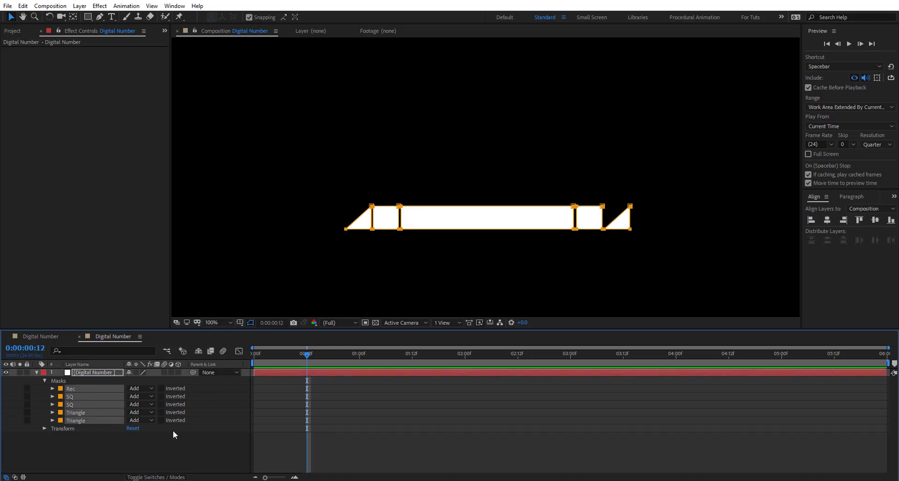
{"action": "key", "text": "ctrl+d"}
{"action": "left_click_drag", "start_coordinate": [83, 392], "coordinate": [78, 387]}
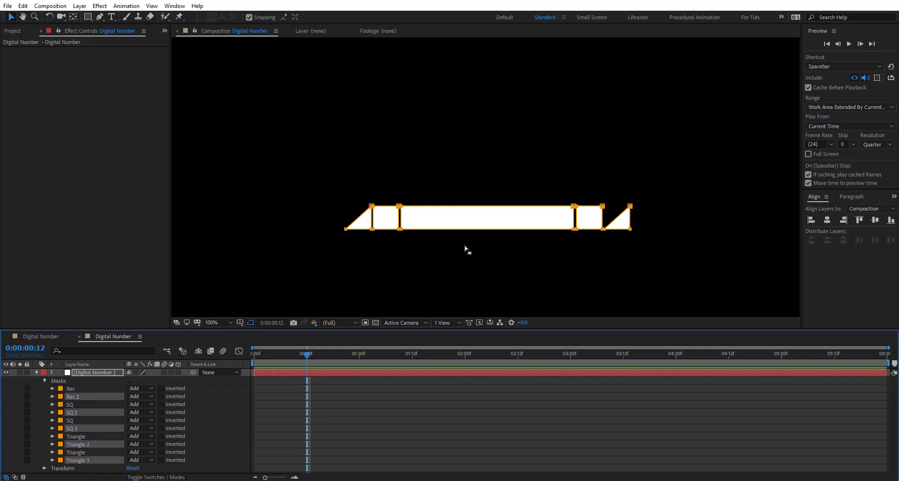
- Move the duplicated bar segment straight up, close to the composition's upper edge and aligned with the original
{"action": "double_click", "coordinate": [630, 207]}
{"action": "left_click_drag", "start_coordinate": [524, 227], "coordinate": [507, 86]}
{"action": "key", "text": "space"}
{"action": "left_click_drag", "start_coordinate": [445, 95], "coordinate": [405, 230]}
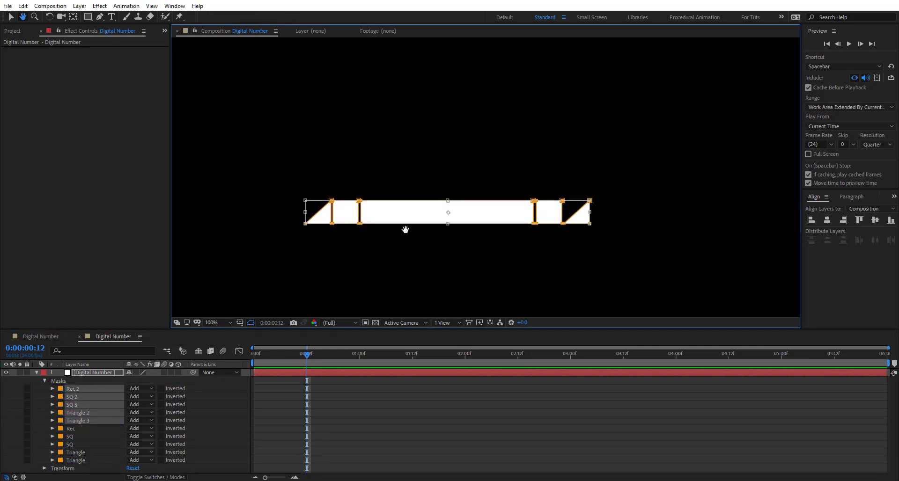
{"action": "key", "text": "v"}
{"action": "left_click_drag", "start_coordinate": [471, 215], "coordinate": [476, 108]}
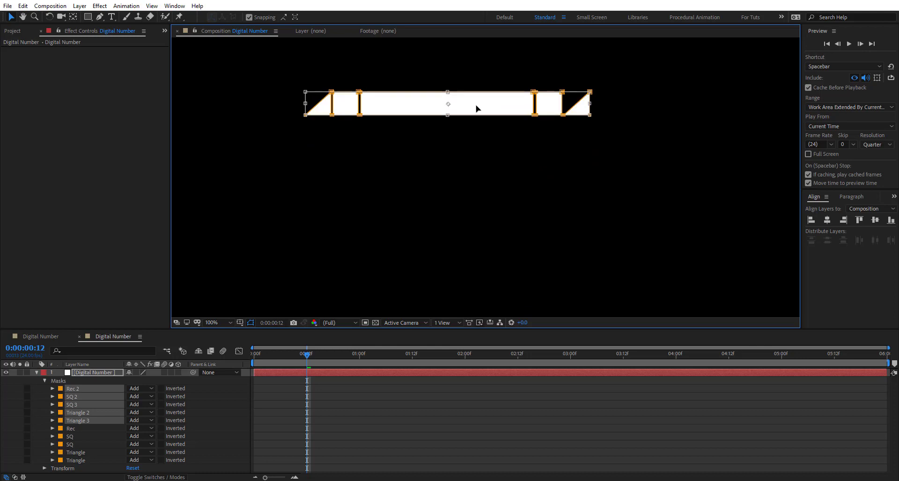
{"action": "scroll", "coordinate": [476, 108], "scroll_direction": "down", "scroll_amount": 1}
{"action": "scroll", "coordinate": [478, 112], "scroll_direction": "down", "scroll_amount": 1}
{"action": "scroll", "coordinate": [480, 117], "scroll_direction": "up", "scroll_amount": 1}
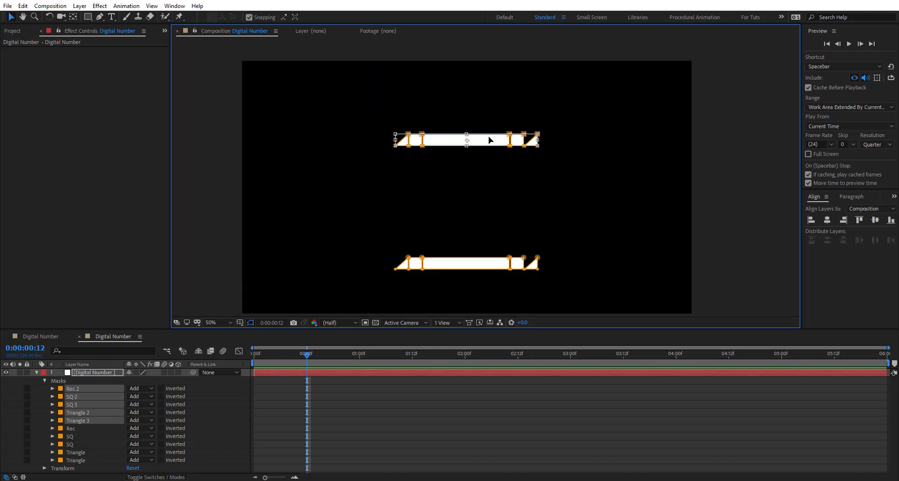
{"action": "left_click_drag", "start_coordinate": [489, 140], "coordinate": [493, 100]}
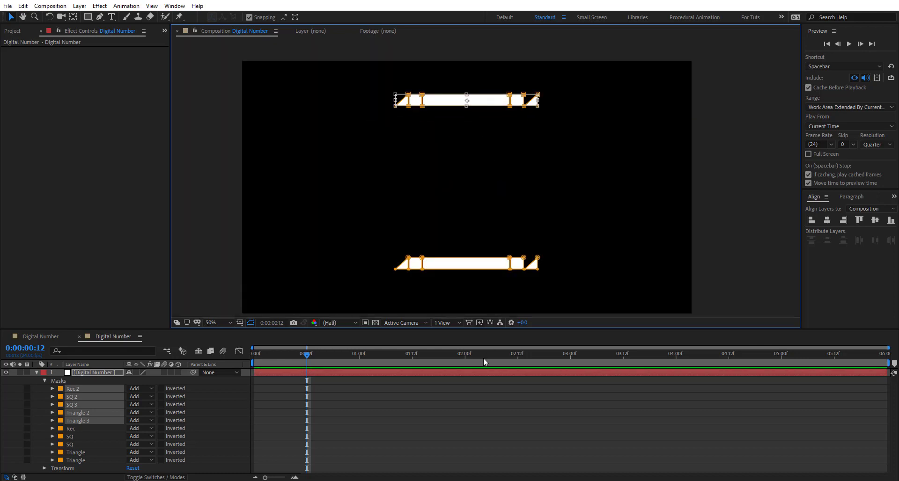
- Duplicate the five masks of the upper bar segment and group the copies above the originals in the mask list
{"action": "left_click", "coordinate": [478, 394]}
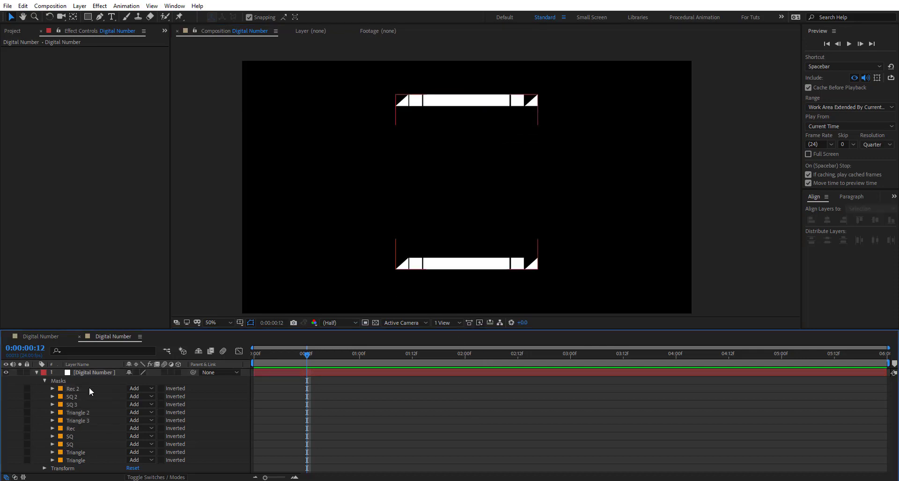
{"action": "left_click", "coordinate": [476, 103]}
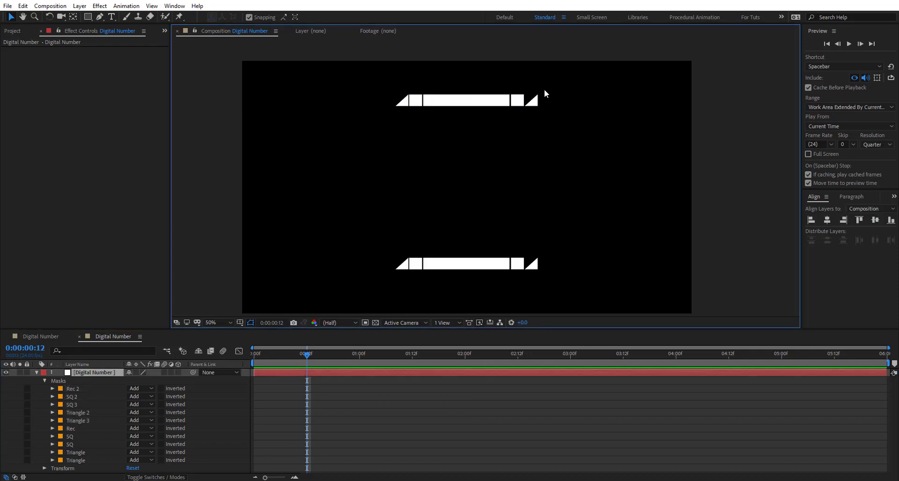
{"action": "left_click_drag", "start_coordinate": [544, 93], "coordinate": [497, 104]}
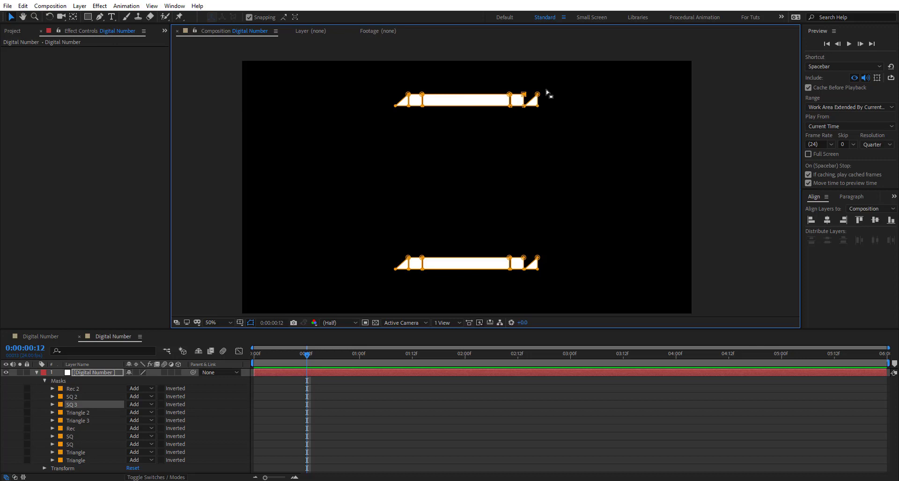
{"action": "left_click_drag", "start_coordinate": [556, 86], "coordinate": [347, 119]}
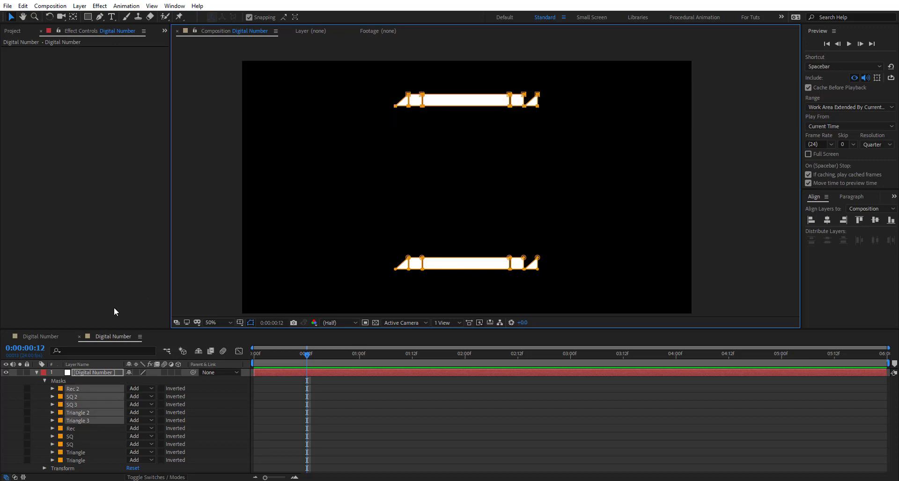
{"action": "key", "text": "ctrl+d"}
{"action": "left_click_drag", "start_coordinate": [85, 401], "coordinate": [73, 387]}
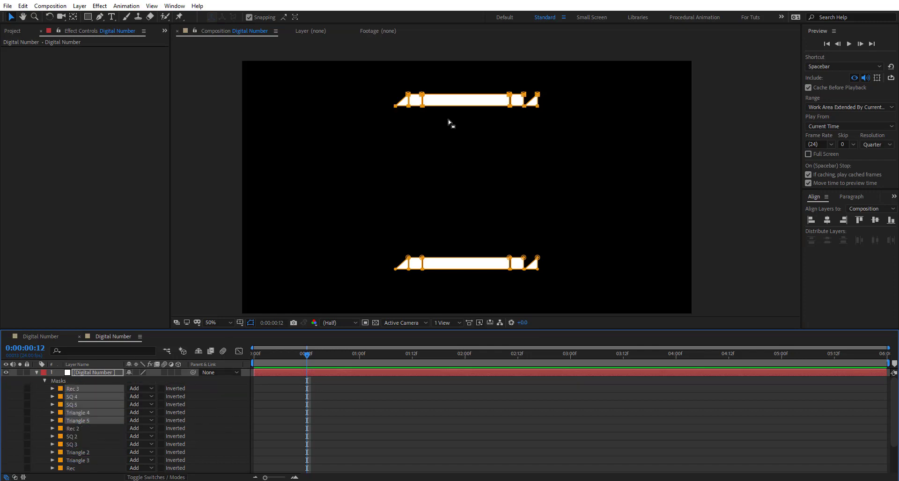
- Rotate the duplicated segment 90° clockwise and place it vertically under the upper segment's left end, with the outer edges flush
{"action": "double_click", "coordinate": [423, 96]}
{"action": "left_click_drag", "start_coordinate": [560, 79], "coordinate": [505, 193]}
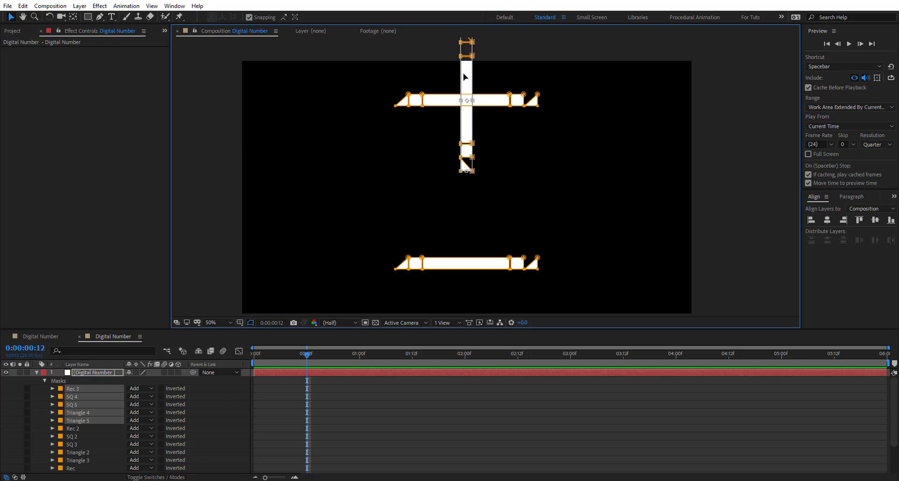
{"action": "left_click_drag", "start_coordinate": [463, 66], "coordinate": [401, 144]}
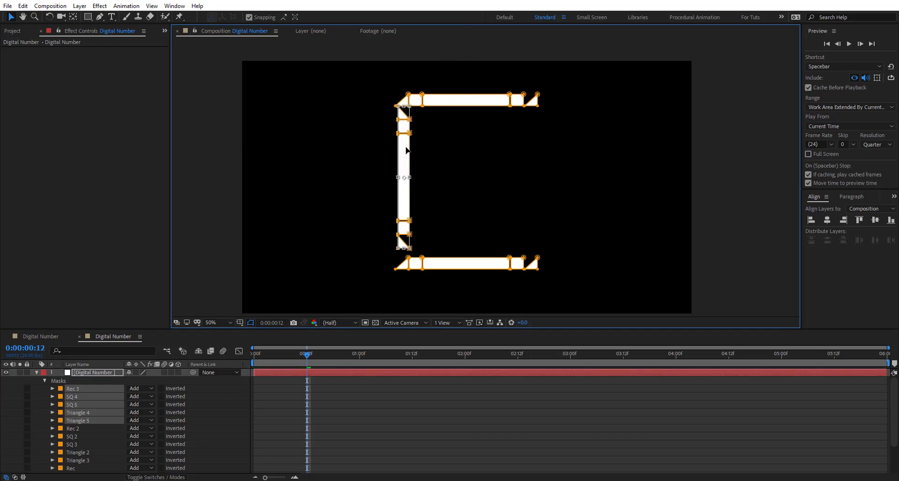
{"action": "scroll", "coordinate": [399, 140], "scroll_direction": "up", "scroll_amount": 1}
{"action": "left_click_drag", "start_coordinate": [309, 167], "coordinate": [354, 216]}
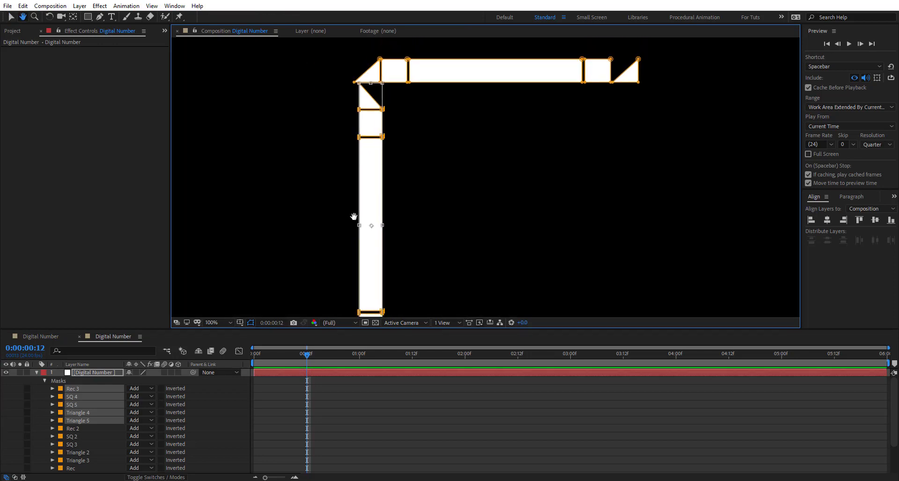
{"action": "left_click_drag", "start_coordinate": [374, 164], "coordinate": [368, 166]}
{"action": "double_click", "coordinate": [368, 166]}
{"action": "scroll", "coordinate": [439, 169], "scroll_direction": "down", "scroll_amount": 1}
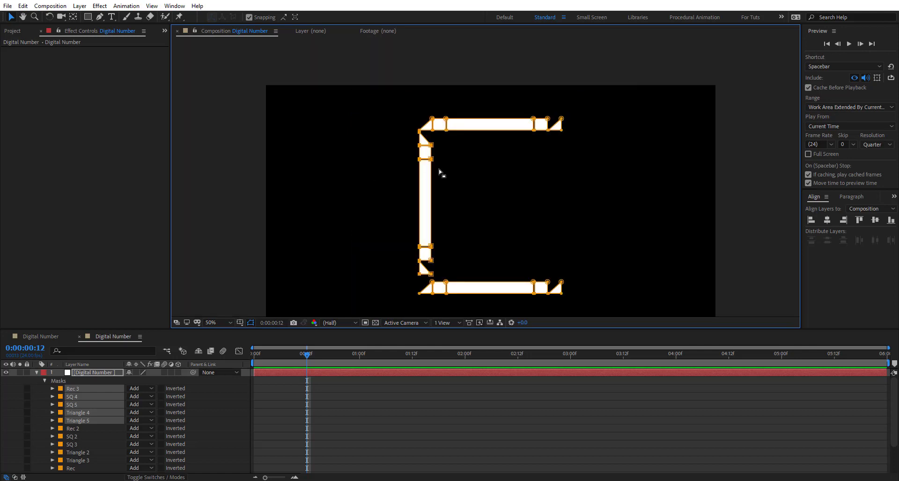
- Delete the upper square and upper triangle masks from the vertical segment
{"action": "scroll", "coordinate": [440, 169], "scroll_direction": "up", "scroll_amount": 1}
{"action": "left_click", "coordinate": [410, 114]}
{"action": "left_click", "coordinate": [86, 397]}
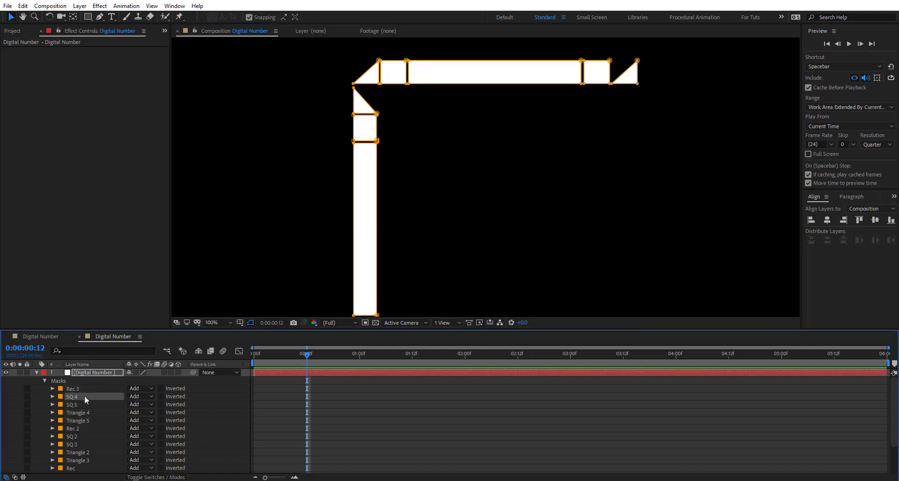
{"action": "key", "text": "Delete"}
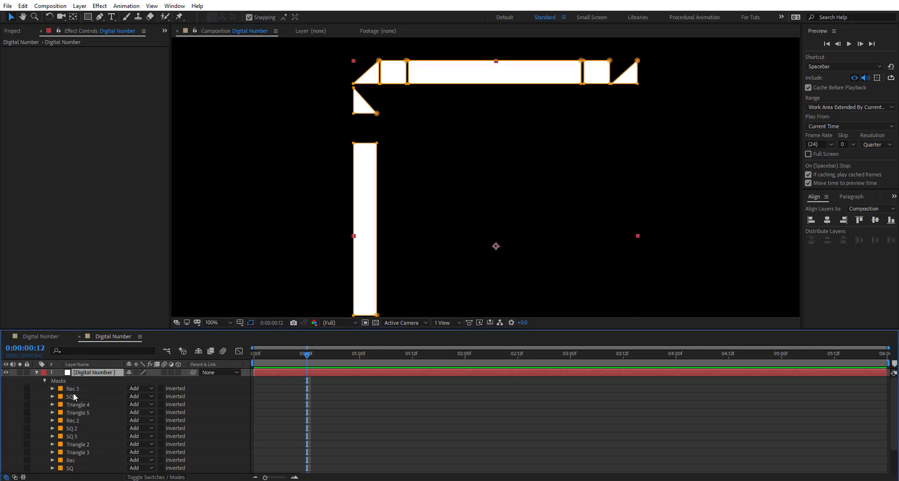
{"action": "left_click", "coordinate": [376, 113]}
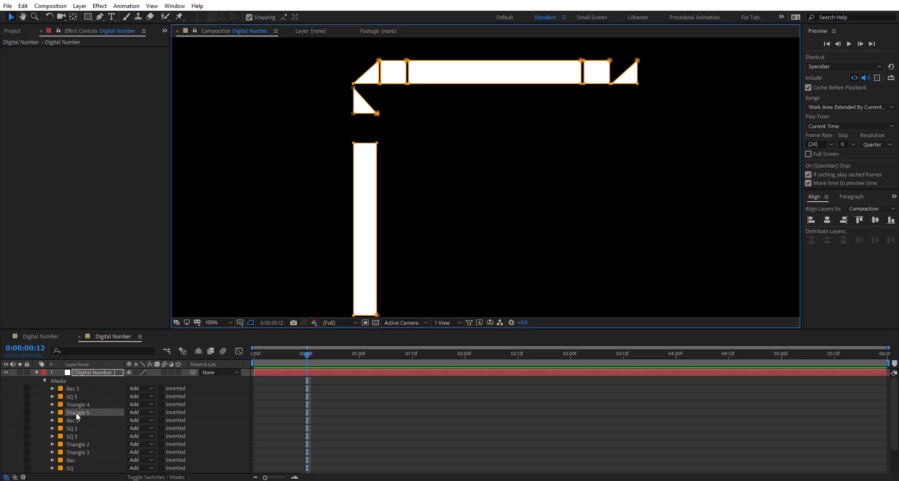
{"action": "key", "text": "Delete"}
- Move the vertical bar up to just below the upper segment's left triangle and shorten it from below to about half its length
{"action": "left_click", "coordinate": [375, 125]}
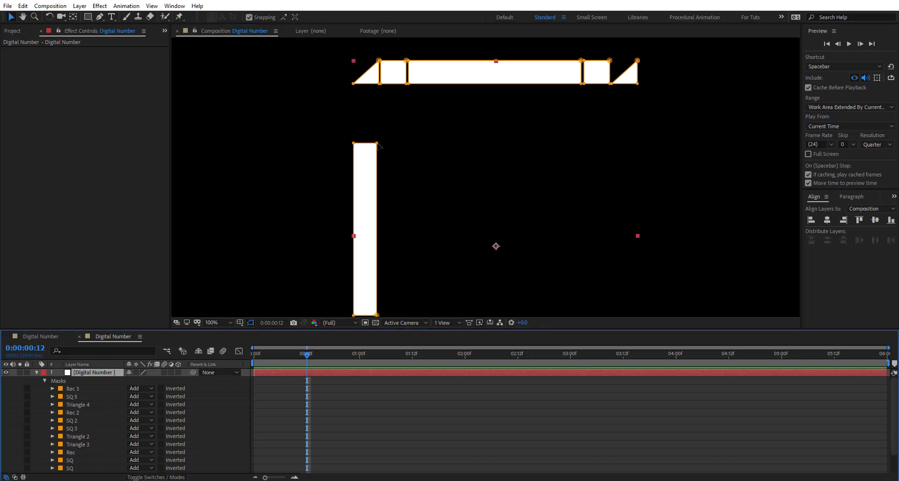
{"action": "double_click", "coordinate": [377, 144]}
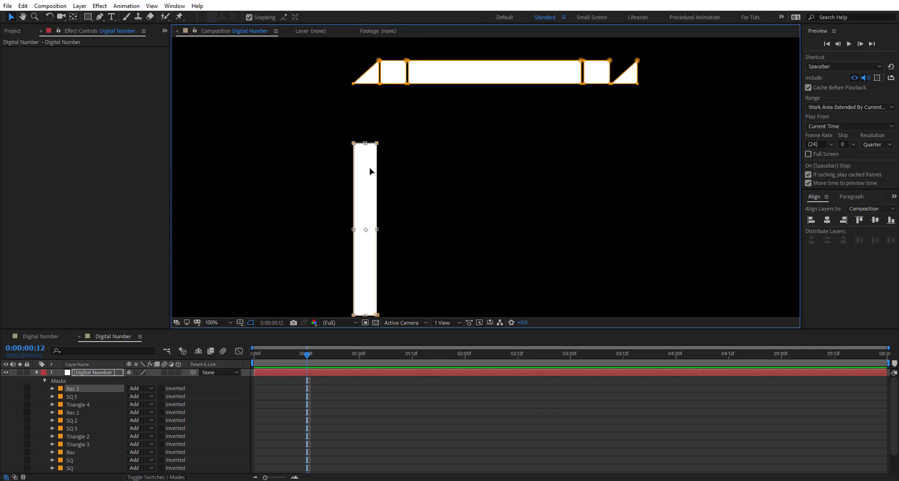
{"action": "left_click_drag", "start_coordinate": [369, 166], "coordinate": [371, 111]}
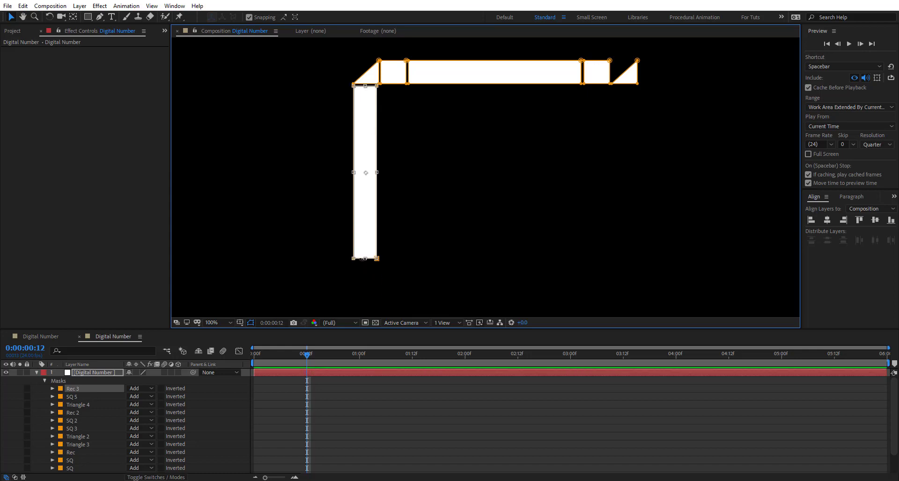
{"action": "left_click_drag", "start_coordinate": [366, 259], "coordinate": [375, 178]}
{"action": "key", "text": "comma"}
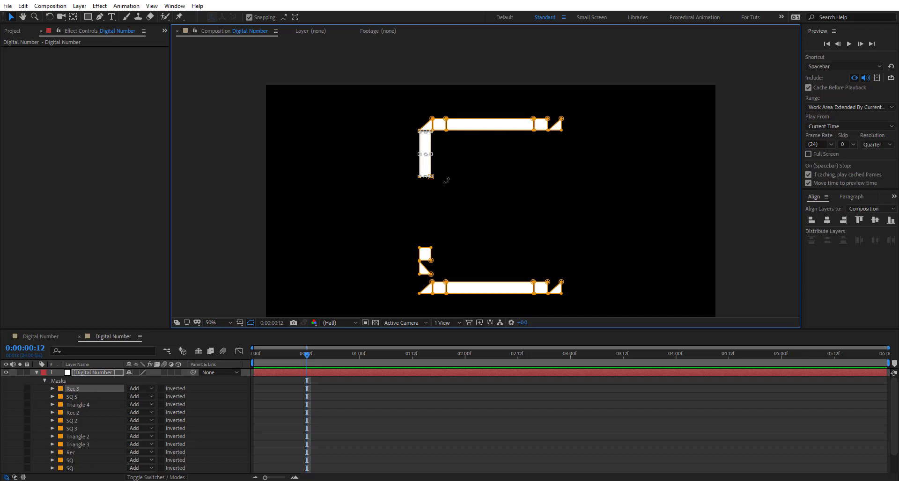
- Delete the leftover square mask above the lower triangle of the vertical segment
{"action": "key", "text": "period"}
{"action": "scroll", "coordinate": [365, 203], "scroll_direction": "down", "scroll_amount": 3}
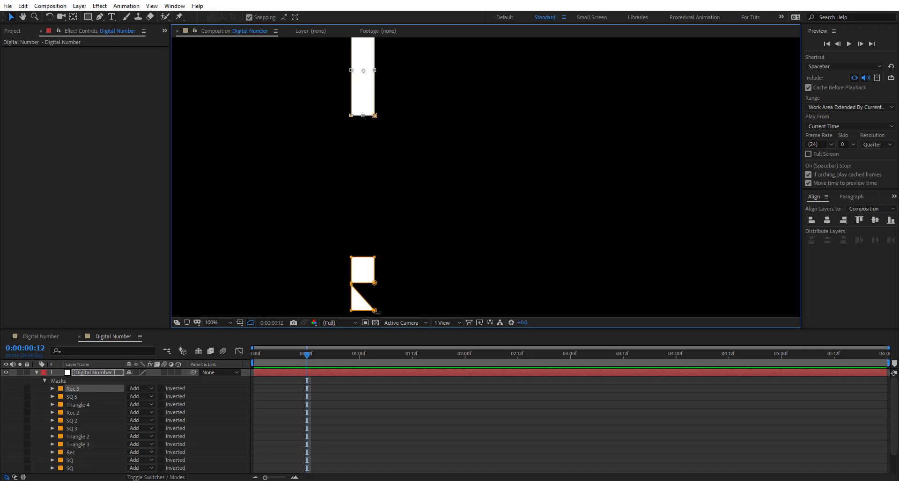
{"action": "double_click", "coordinate": [372, 272]}
{"action": "left_click", "coordinate": [374, 283]}
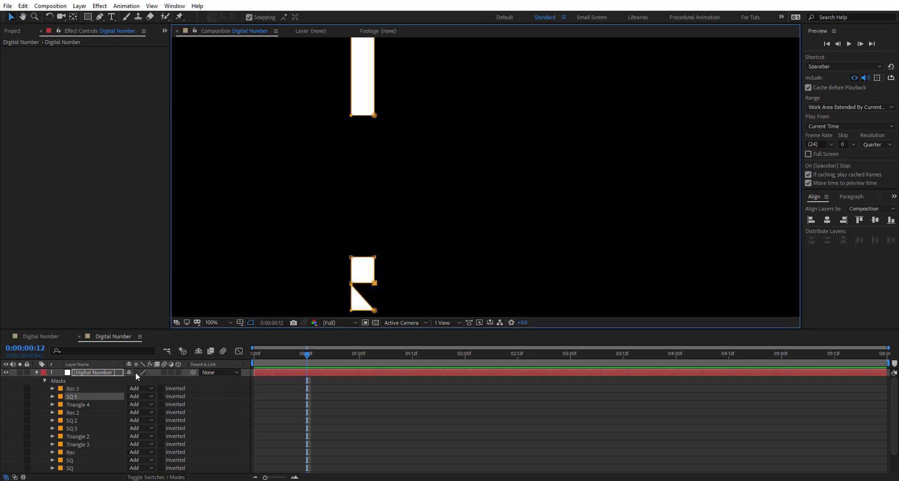
{"action": "left_click", "coordinate": [82, 395]}
{"action": "key", "text": "Delete"}
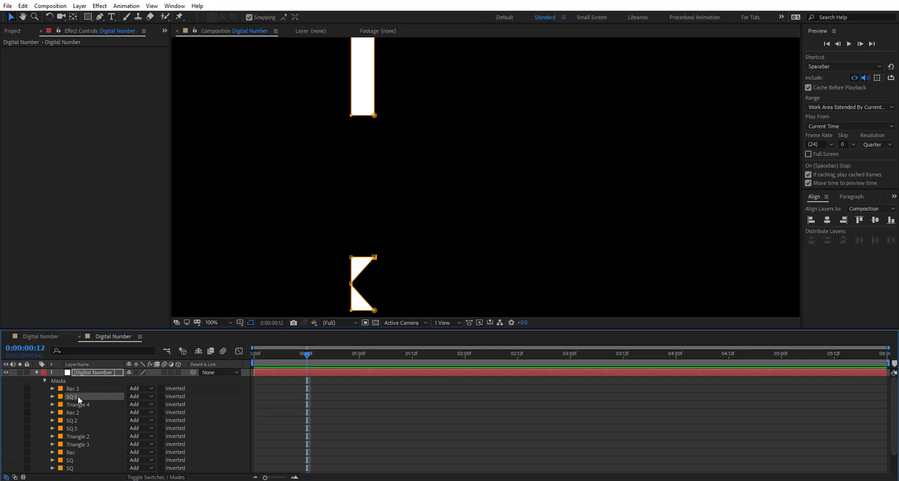
{"action": "key", "text": "Delete"}
- Rotate the vertical segment's remaining triangle 180° and place it directly below the shortened bar with a narrow gap
{"action": "double_click", "coordinate": [367, 303]}
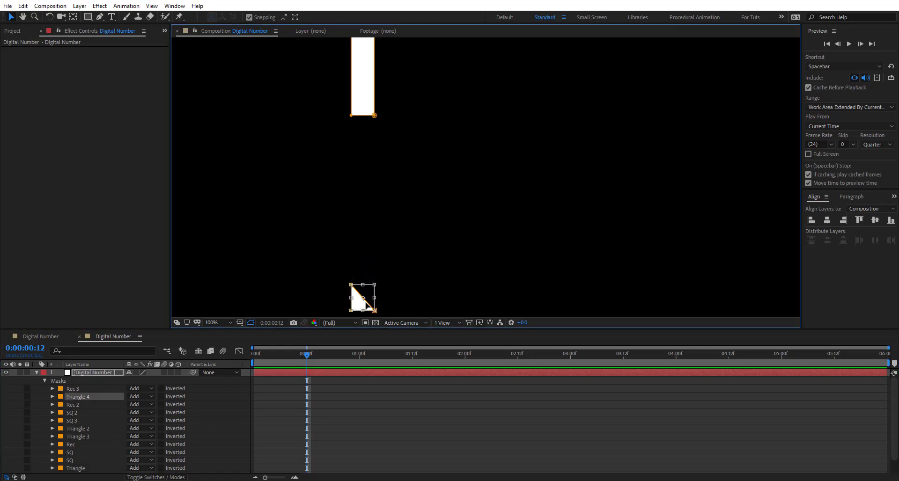
{"action": "left_click_drag", "start_coordinate": [366, 291], "coordinate": [394, 297]}
{"action": "scroll", "coordinate": [338, 139], "scroll_direction": "up", "scroll_amount": 1}
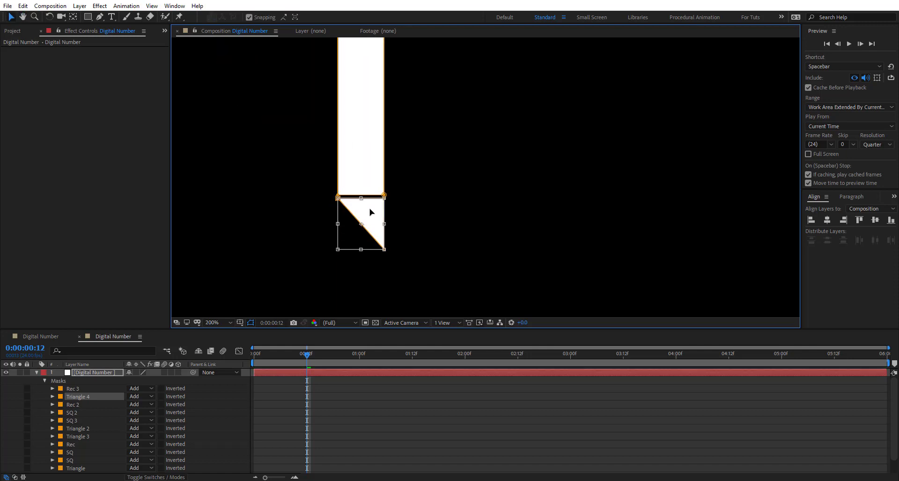
{"action": "key", "text": "comma"}
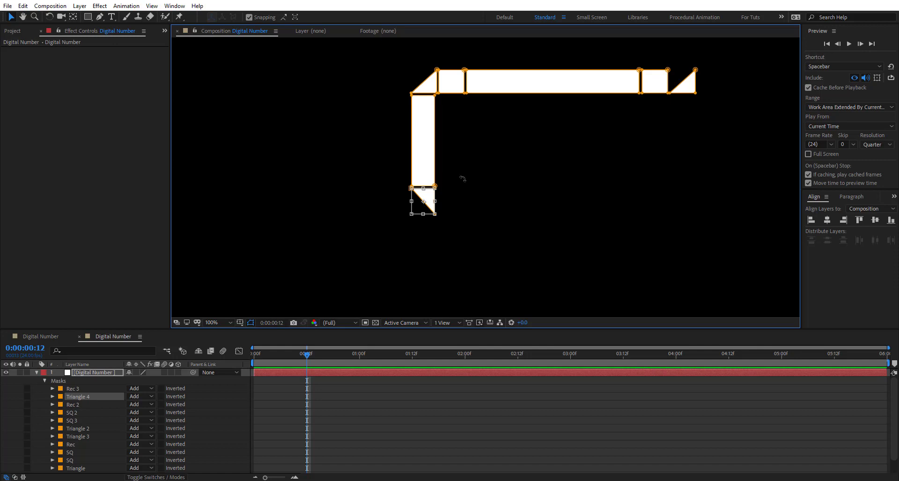
{"action": "left_click_drag", "start_coordinate": [468, 190], "coordinate": [389, 190]}
{"action": "key", "text": "Return"}
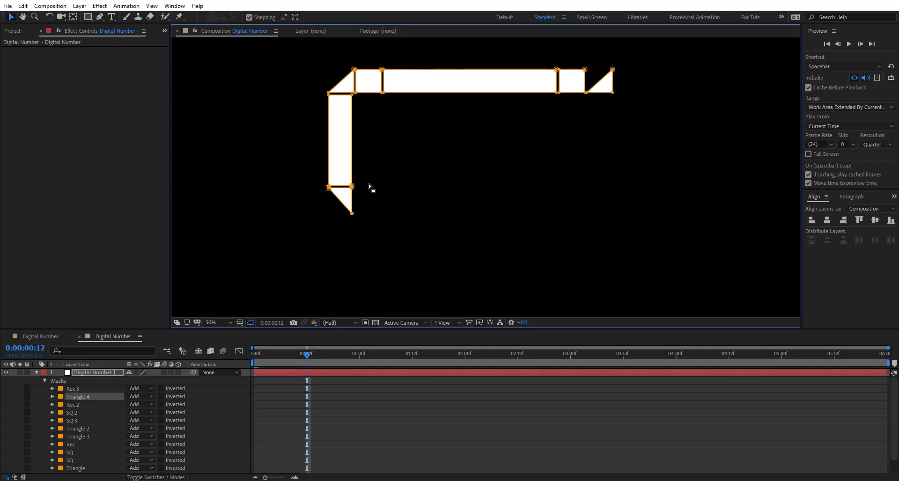
{"action": "left_click_drag", "start_coordinate": [483, 235], "coordinate": [407, 195]}
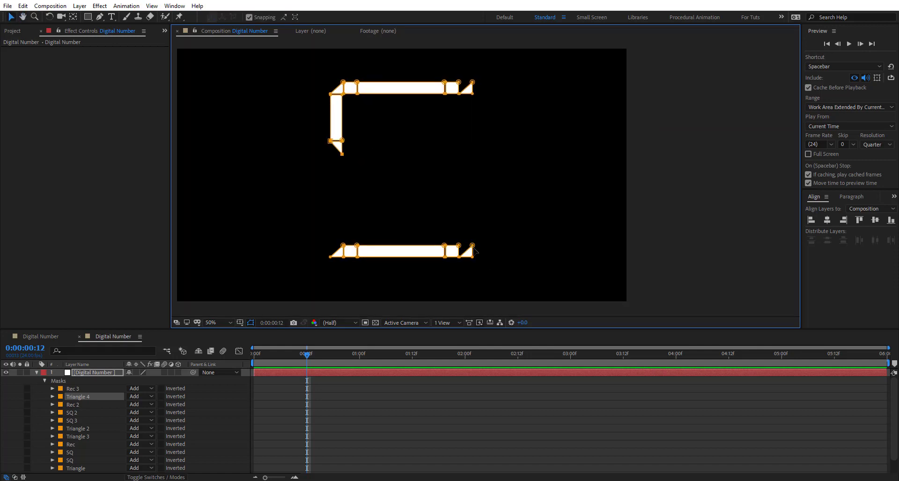
{"action": "left_click", "coordinate": [474, 251]}
{"action": "key", "text": "Return"}
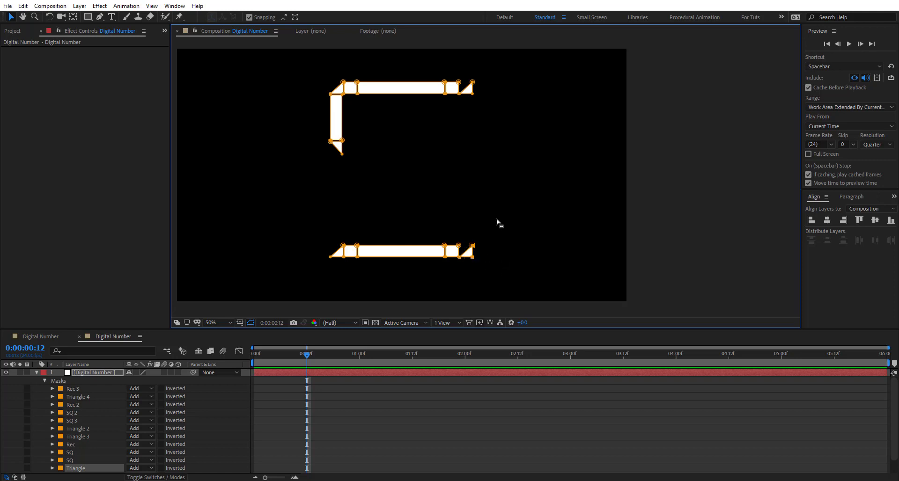
- Duplicate the vertical bar and its triangle, and group the copies above the originals in the mask list
{"action": "left_click", "coordinate": [344, 147]}
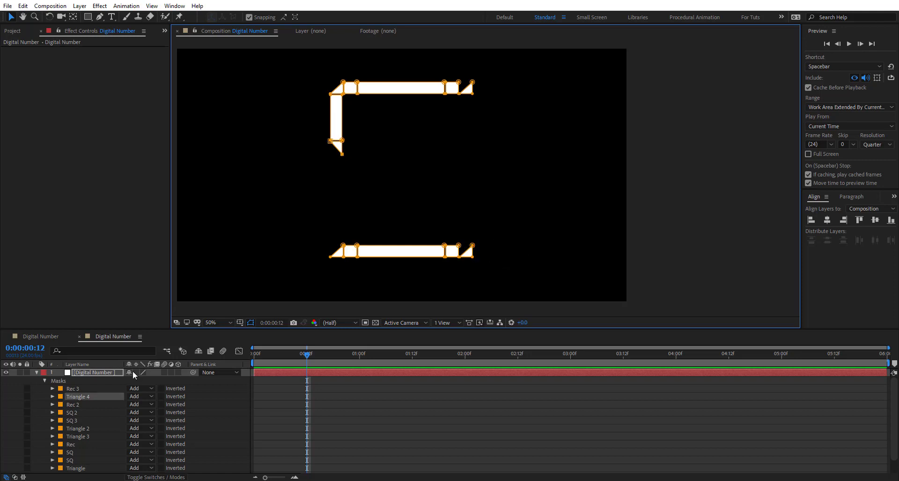
{"action": "left_click", "coordinate": [107, 389], "text": "shift"}
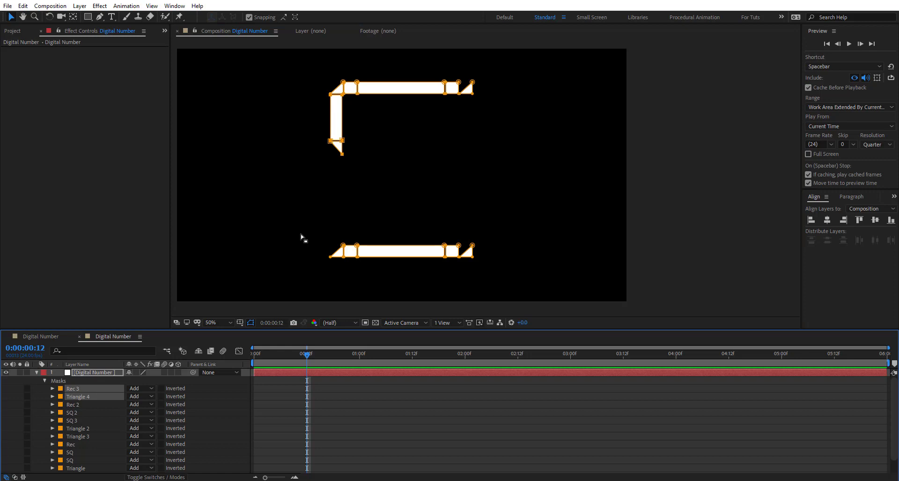
{"action": "key", "text": "ctrl+d"}
{"action": "left_click_drag", "start_coordinate": [77, 400], "coordinate": [74, 386]}
{"action": "key", "text": "ctrl+t"}
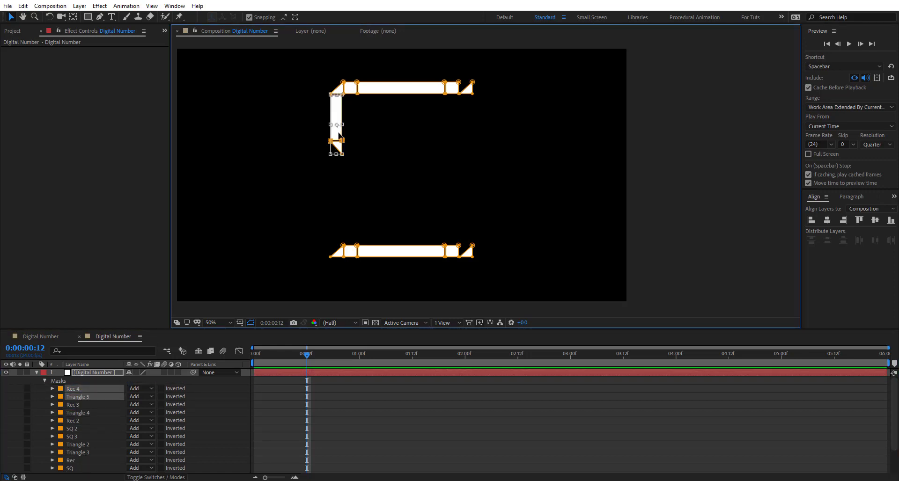
- Move the copied bar and triangle horizontally under the upper segment's right triangle, with the outer right edges flush
{"action": "left_click_drag", "start_coordinate": [339, 134], "coordinate": [469, 147]}
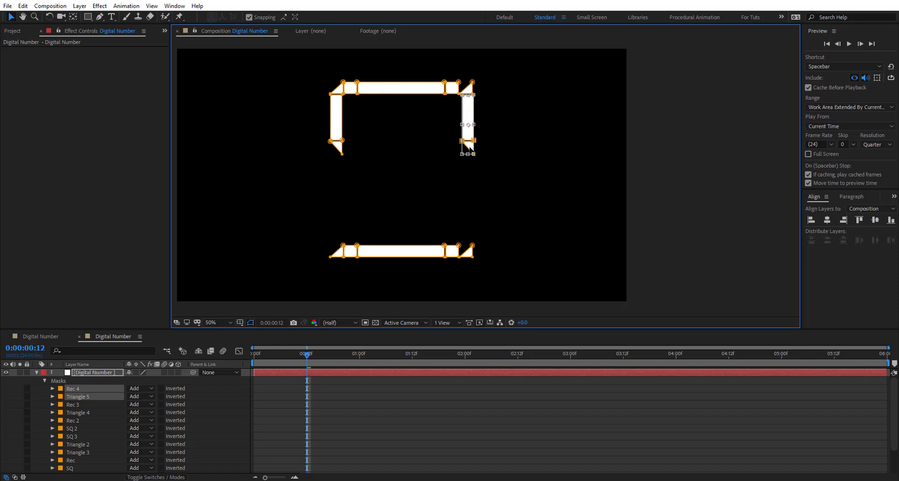
{"action": "scroll", "coordinate": [469, 146], "scroll_direction": "up", "scroll_amount": 6}
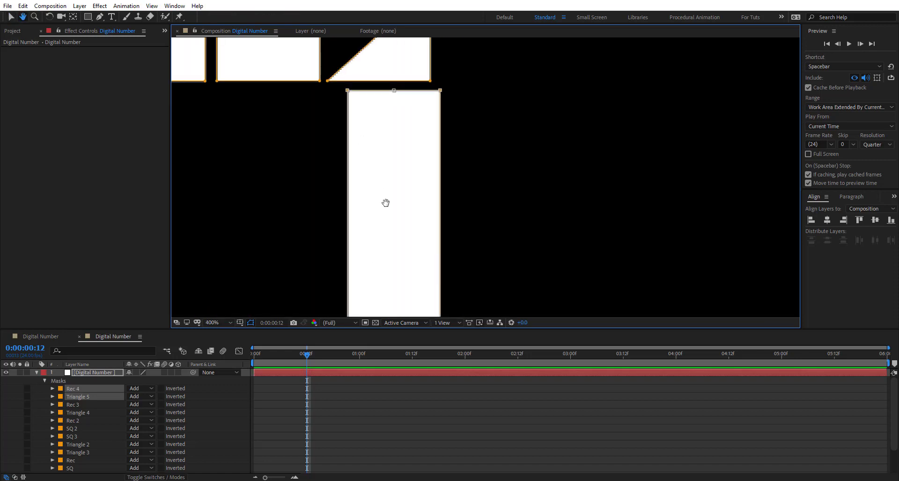
{"action": "key", "text": "v"}
{"action": "left_click_drag", "start_coordinate": [392, 124], "coordinate": [392, 124]}
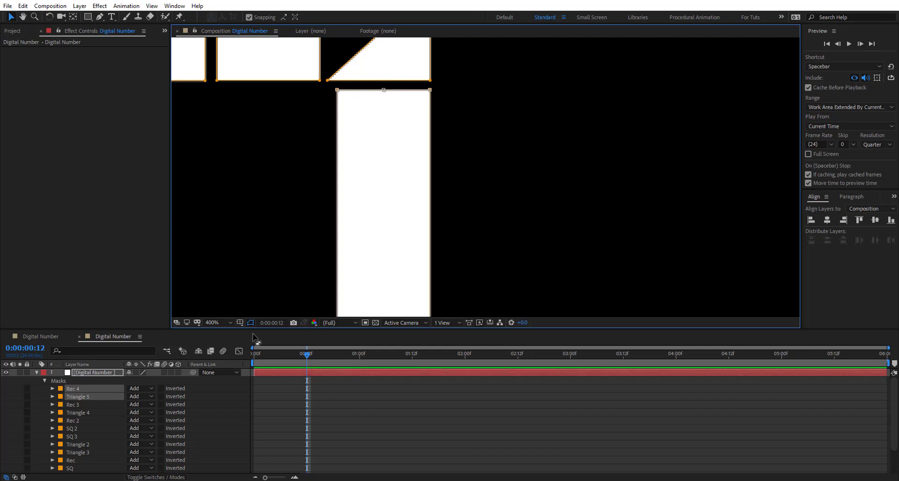
{"action": "left_click", "coordinate": [240, 323]}
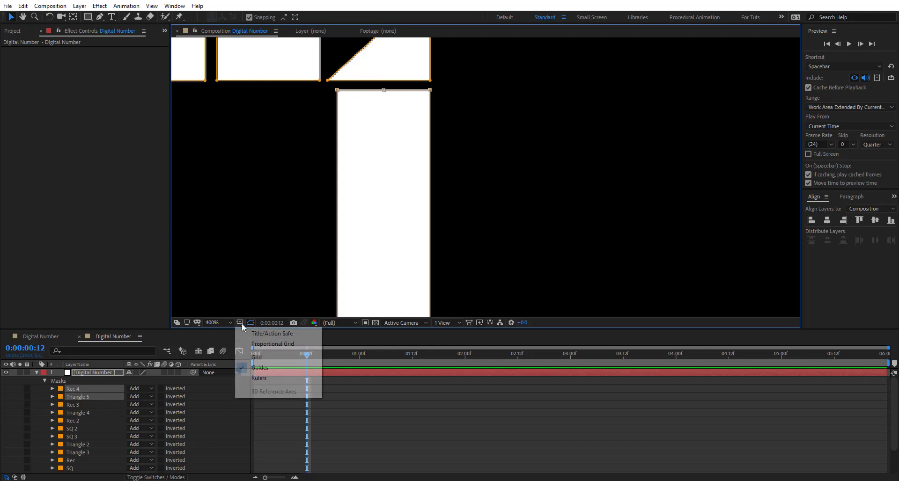
{"action": "left_click", "coordinate": [411, 121]}
{"action": "scroll", "coordinate": [380, 129], "scroll_direction": "down", "scroll_amount": 4}
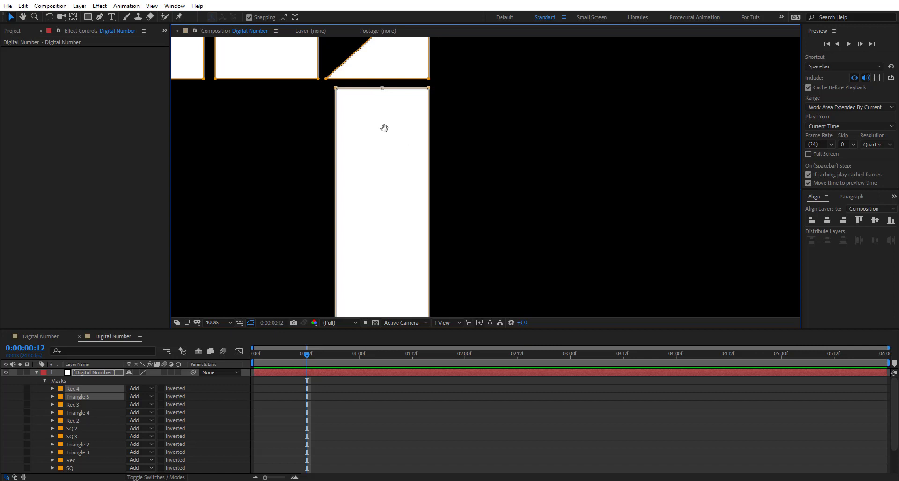
{"action": "scroll", "coordinate": [459, 146], "scroll_direction": "up", "scroll_amount": 2}
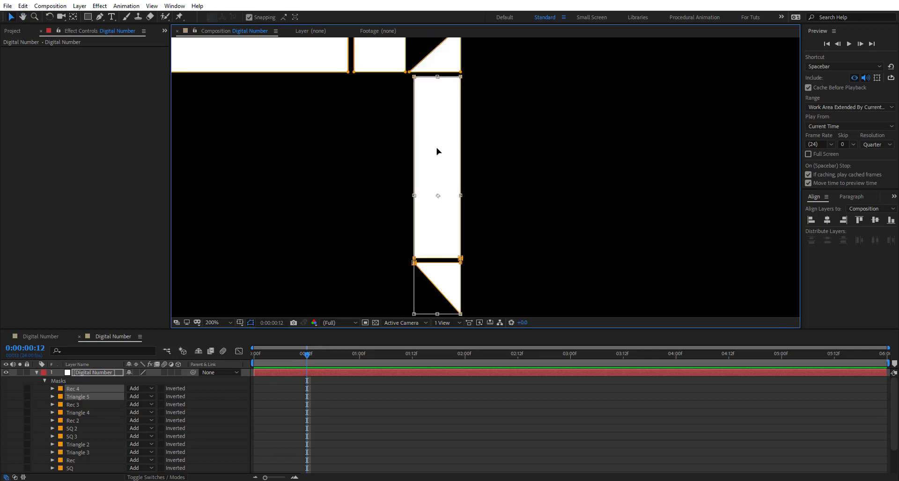
{"action": "scroll", "coordinate": [454, 96], "scroll_direction": "up", "scroll_amount": 1}
{"action": "left_click_drag", "start_coordinate": [386, 100], "coordinate": [385, 223]}
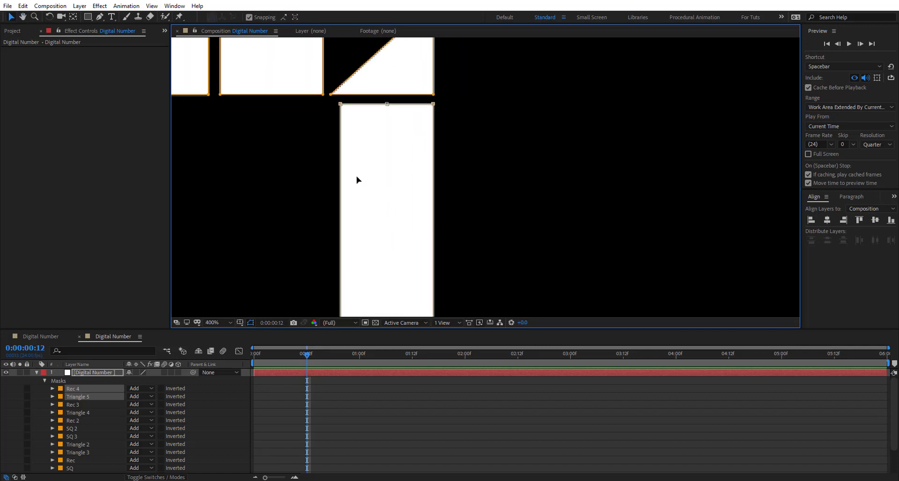
- Finish transforming the copied bar and triangle, and turn off the title/action safe guides
{"action": "scroll", "coordinate": [391, 222], "scroll_direction": "down", "scroll_amount": 4}
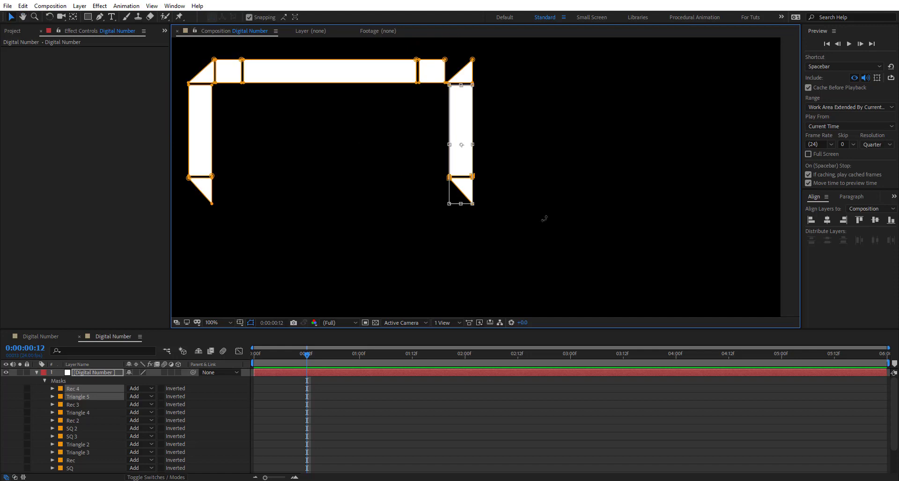
{"action": "left_click", "coordinate": [468, 220]}
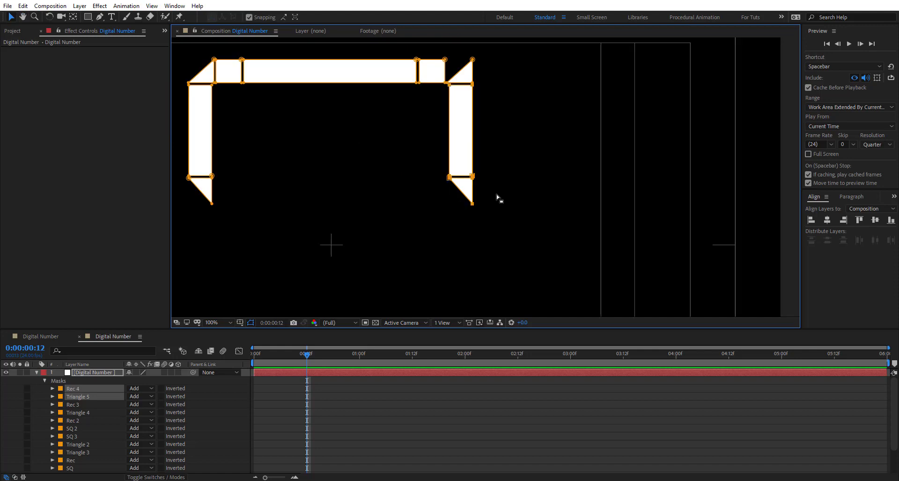
{"action": "left_click", "coordinate": [242, 323]}
{"action": "left_click", "coordinate": [249, 333]}
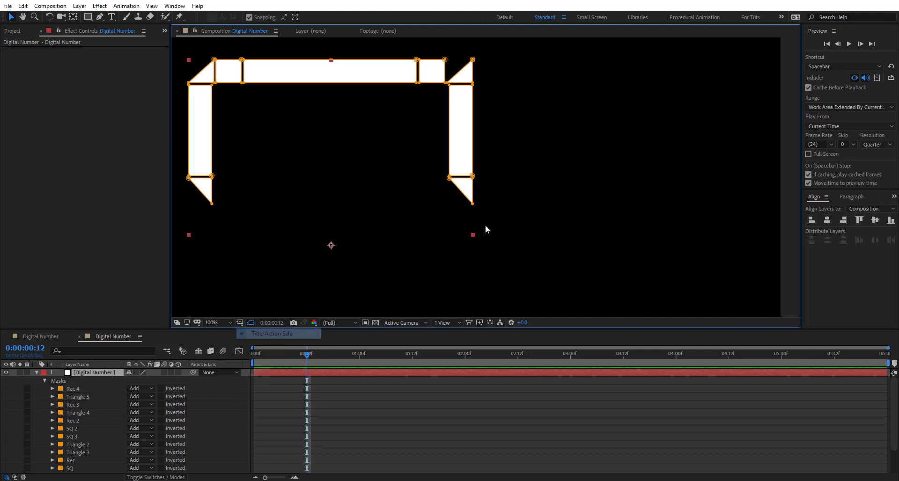
- Duplicate the triangle mask at the lower end of the right vertical segment
{"action": "left_click", "coordinate": [485, 225]}
{"action": "left_click", "coordinate": [464, 188]}
{"action": "left_click", "coordinate": [92, 388]}
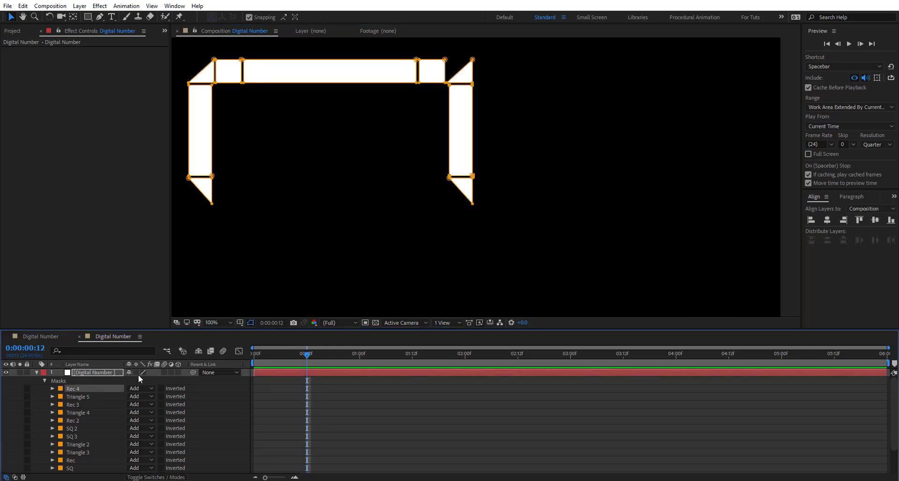
{"action": "left_click", "coordinate": [472, 204]}
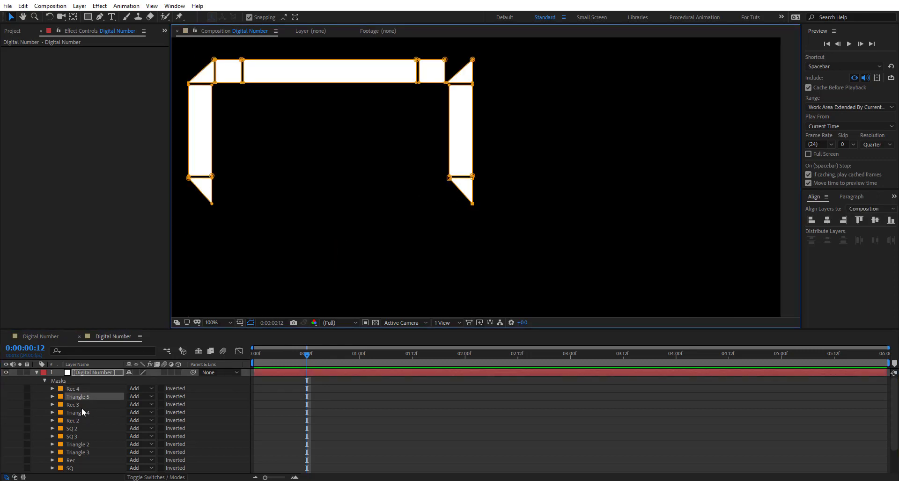
{"action": "key", "text": "ctrl+d"}
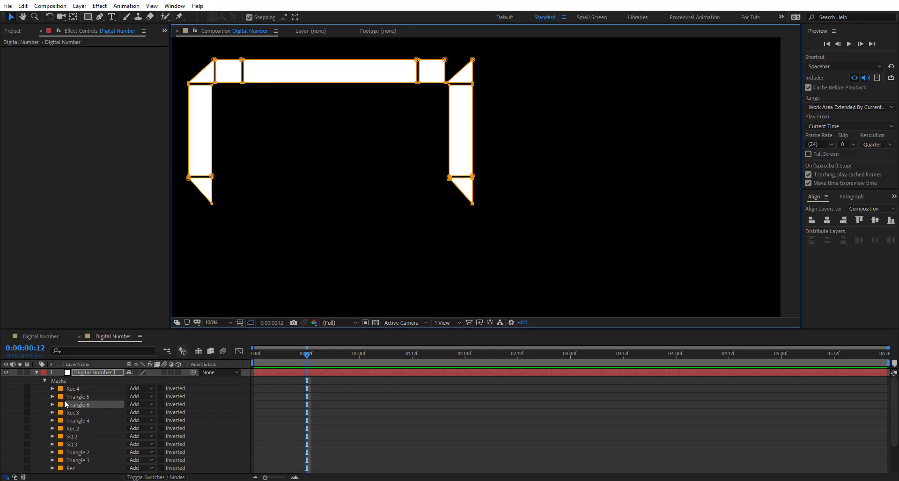
- Rotate the copied triangle 90° clockwise and place it just below the original's tip, with the outer right edges flush
{"action": "double_click", "coordinate": [473, 205]}
{"action": "left_click_drag", "start_coordinate": [483, 165], "coordinate": [468, 216]}
{"action": "scroll", "coordinate": [469, 216], "scroll_direction": "up", "scroll_amount": 2}
{"action": "key", "text": "space"}
{"action": "left_click_drag", "start_coordinate": [427, 295], "coordinate": [448, 164]}
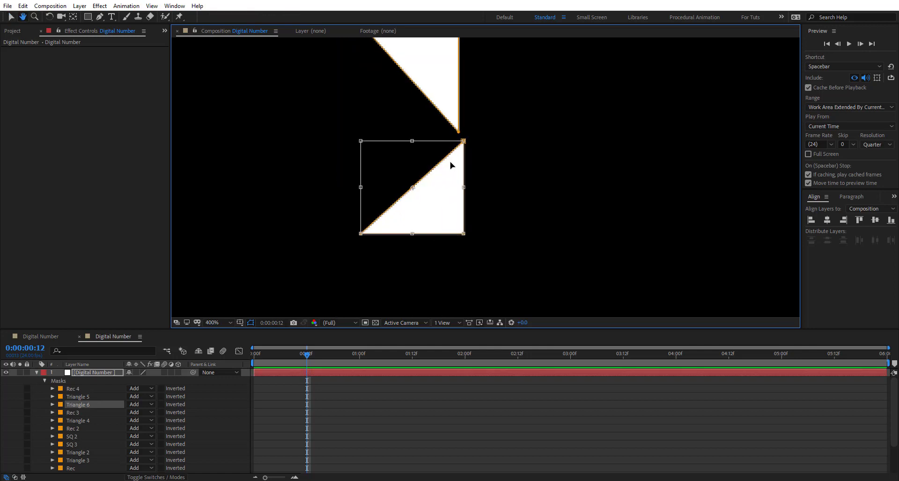
{"action": "key", "text": "period"}
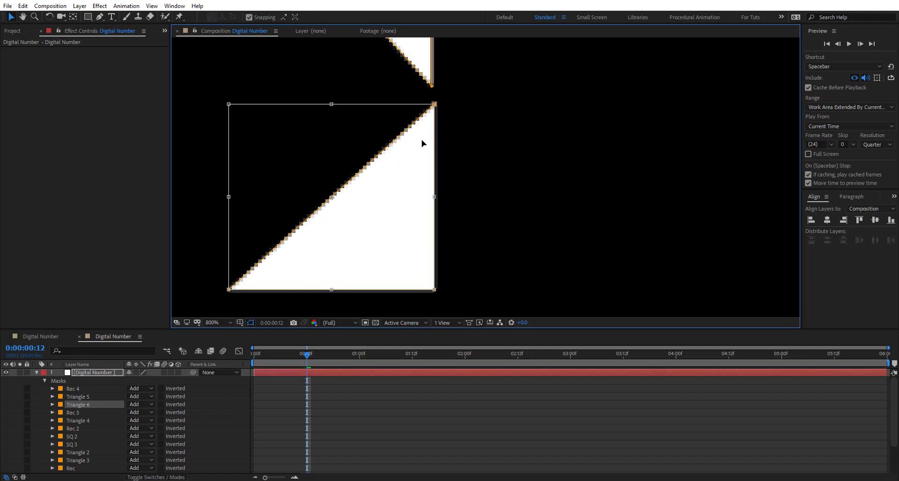
{"action": "key", "text": "comma"}
{"action": "key", "text": "comma"}
{"action": "left_click", "coordinate": [487, 169]}
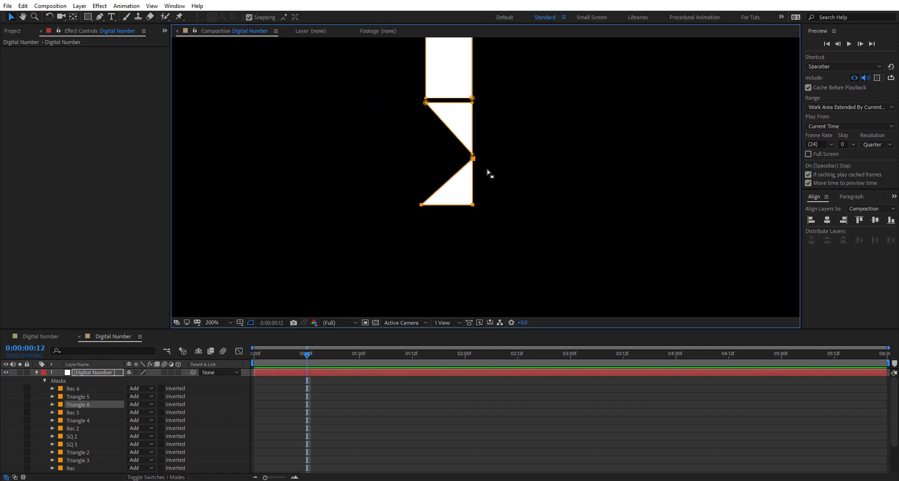
- Duplicate the upper-right vertical bar and place the copy directly beneath the rotated triangle with a narrow gap
{"action": "key", "text": "comma"}
{"action": "left_click", "coordinate": [489, 105]}
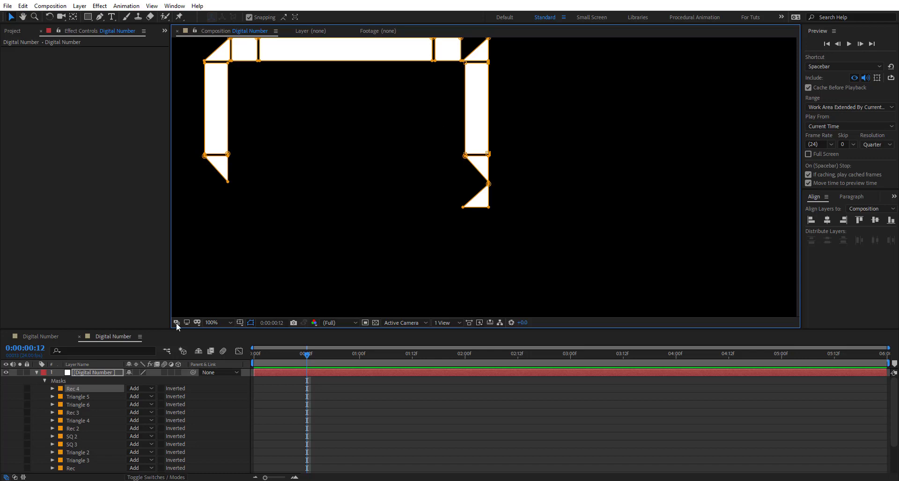
{"action": "key", "text": "ctrl+d"}
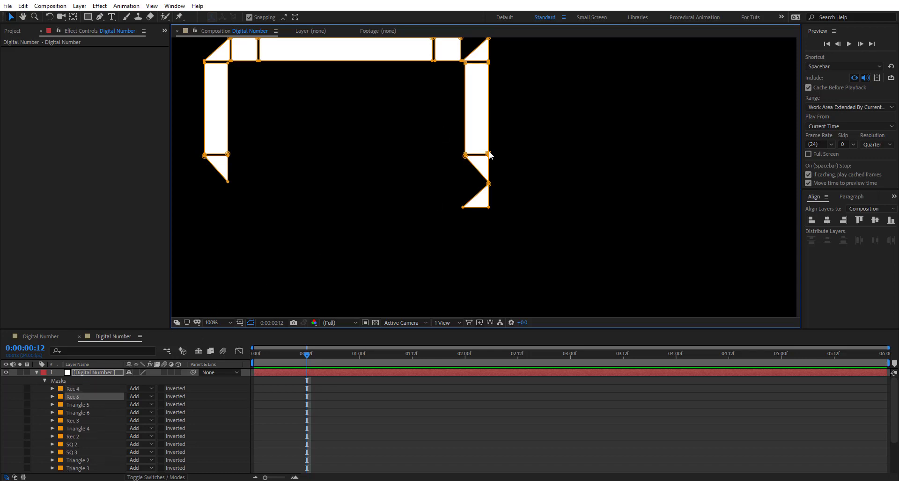
{"action": "key", "text": "ctrl+t"}
{"action": "left_click_drag", "start_coordinate": [475, 110], "coordinate": [465, 145]}
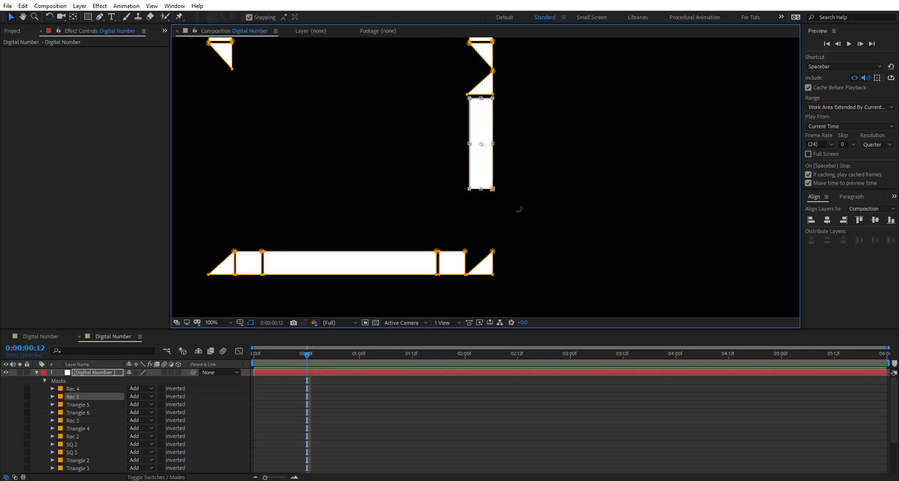
{"action": "key", "text": "Return"}
{"action": "key", "text": "comma"}
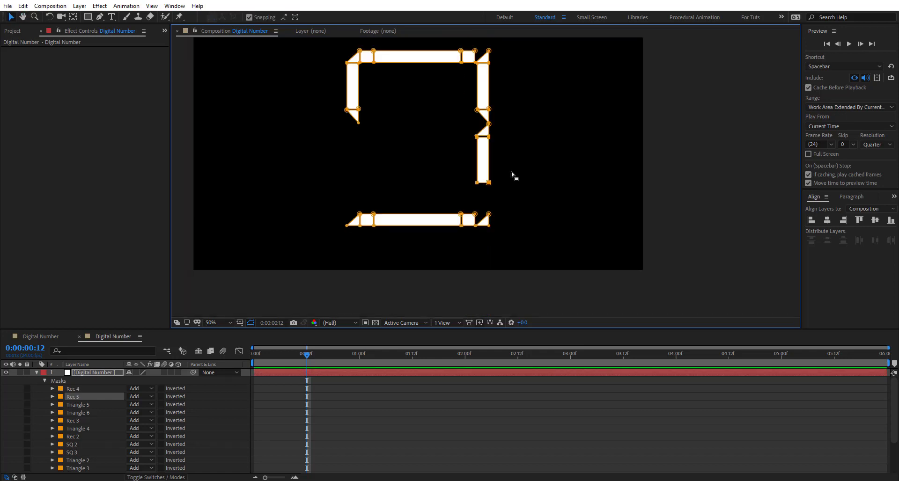
{"action": "left_click_drag", "start_coordinate": [413, 102], "coordinate": [407, 156]}
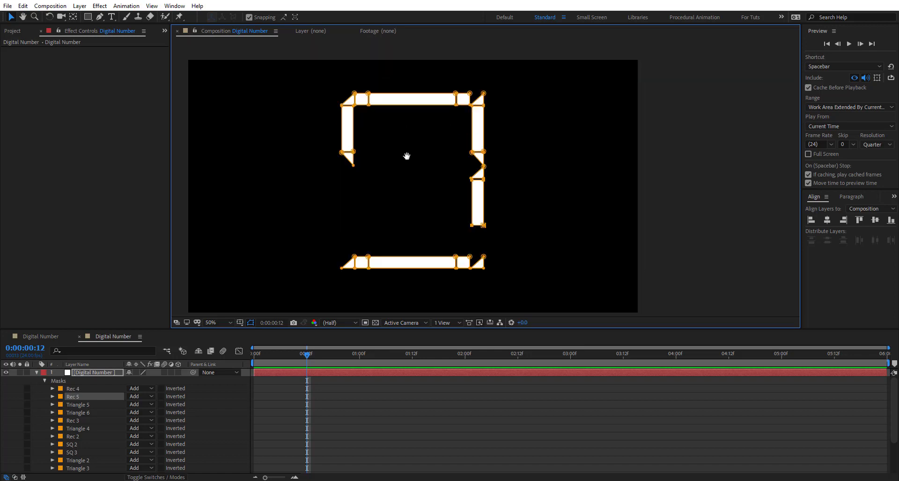
{"action": "left_click", "coordinate": [482, 267]}
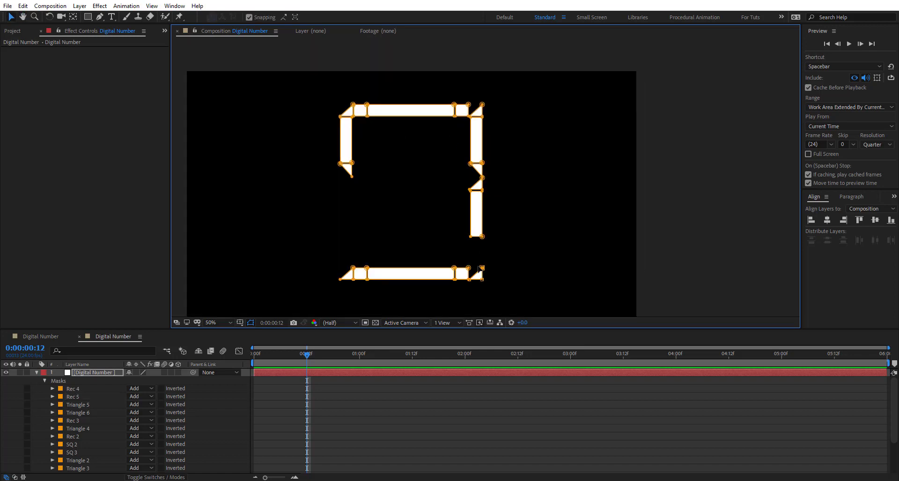
{"action": "double_click", "coordinate": [482, 268]}
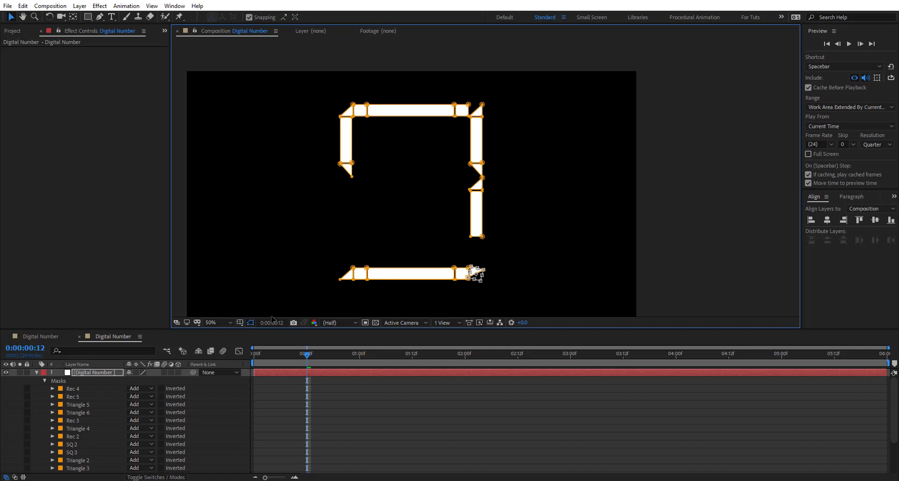
- Select all masks of the bottom horizontal segment and move them straight up towards the lower-right vertical bar
{"action": "left_click_drag", "start_coordinate": [477, 275], "coordinate": [319, 297]}
{"action": "scroll", "coordinate": [458, 260], "scroll_direction": "up", "scroll_amount": 2}
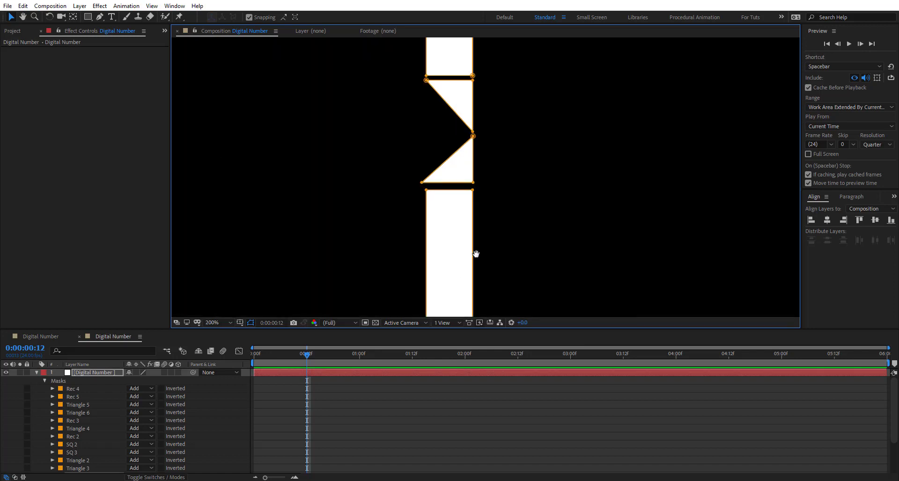
{"action": "left_click_drag", "start_coordinate": [476, 255], "coordinate": [477, 78]}
{"action": "left_click_drag", "start_coordinate": [466, 282], "coordinate": [482, 185]}
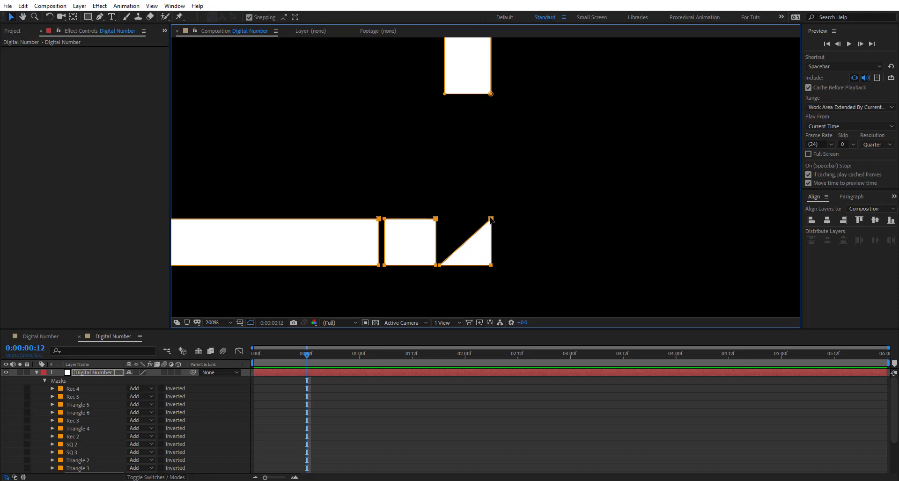
{"action": "key", "text": "comma"}
{"action": "key", "text": "comma"}
{"action": "key", "text": "comma"}
{"action": "key", "text": "comma"}
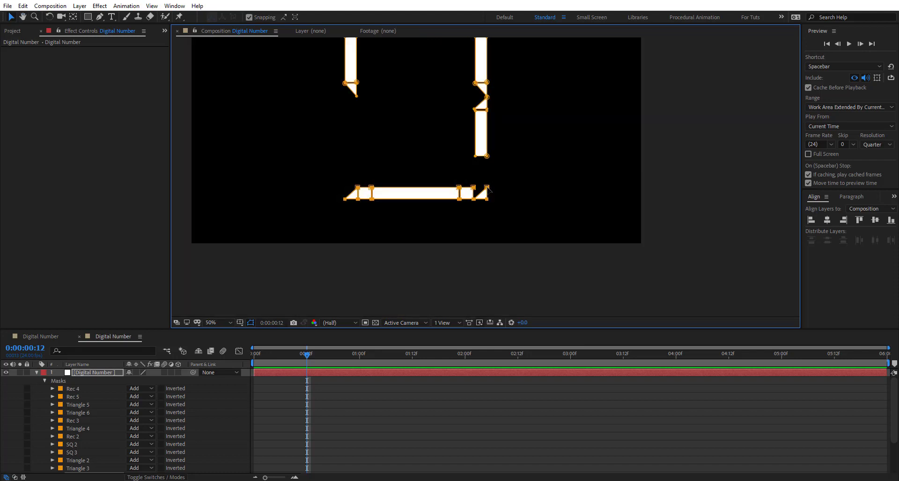
{"action": "left_click_drag", "start_coordinate": [487, 188], "coordinate": [488, 167]}
{"action": "key", "text": "period"}
{"action": "key", "text": "period"}
{"action": "key", "text": "period"}
{"action": "key", "text": "period"}
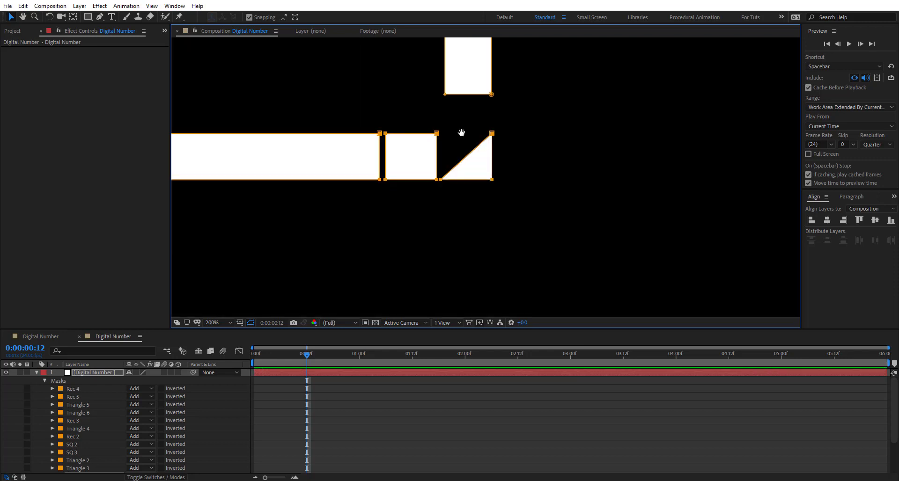
{"action": "left_click_drag", "start_coordinate": [461, 133], "coordinate": [483, 156]}
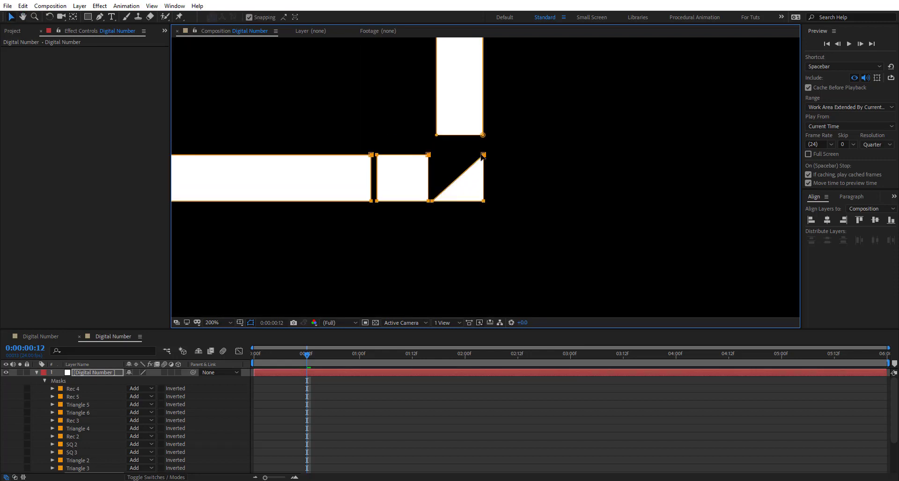
- Rotate the right triangle of the bottom horizontal segment 180° in place
{"action": "double_click", "coordinate": [483, 157]}
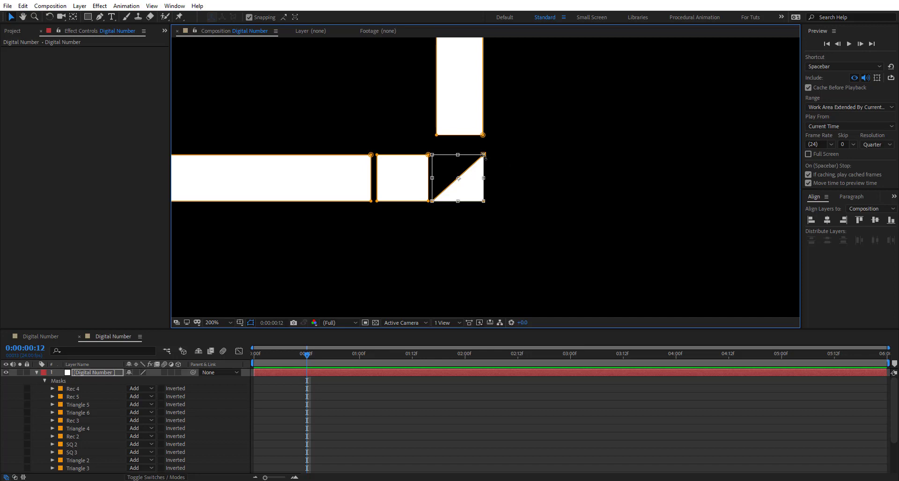
{"action": "left_click_drag", "start_coordinate": [518, 152], "coordinate": [440, 135]}
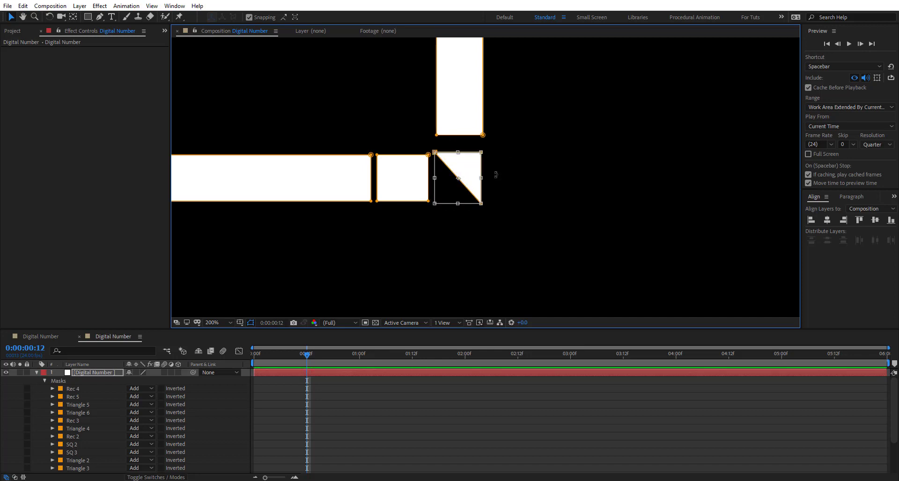
{"action": "left_click_drag", "start_coordinate": [498, 145], "coordinate": [428, 144]}
{"action": "key", "text": "Return"}
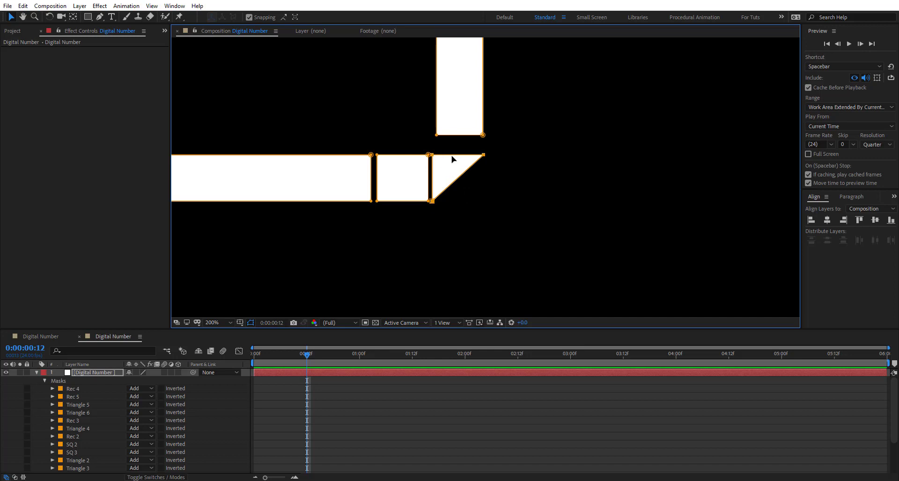
- Move the whole bottom horizontal segment further up, leaving a narrow gap beneath the lower-right vertical bar
{"action": "scroll", "coordinate": [485, 165], "scroll_direction": "down", "scroll_amount": 2}
{"action": "double_click", "coordinate": [485, 173]}
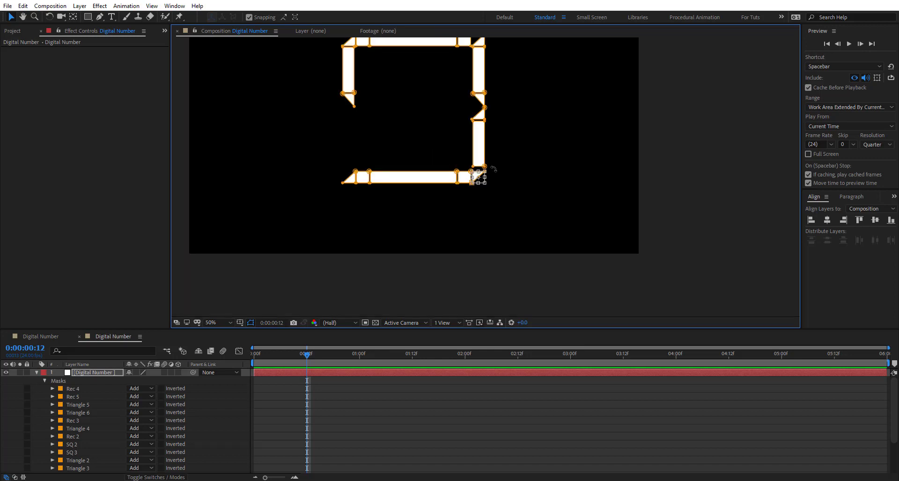
{"action": "key", "text": "Return"}
{"action": "left_click_drag", "start_coordinate": [495, 174], "coordinate": [318, 202]}
{"action": "scroll", "coordinate": [491, 186], "scroll_direction": "up", "scroll_amount": 2}
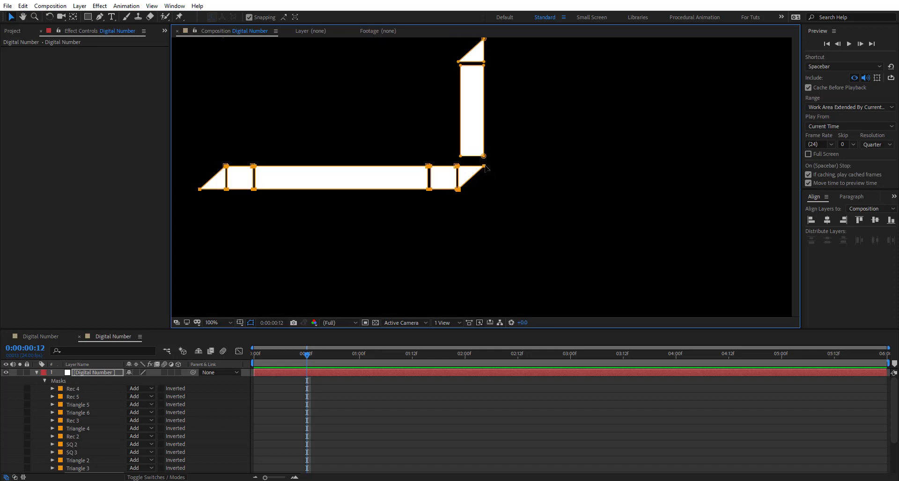
{"action": "left_click_drag", "start_coordinate": [485, 167], "coordinate": [484, 157]}
{"action": "left_click_drag", "start_coordinate": [346, 104], "coordinate": [444, 202]}
{"action": "scroll", "coordinate": [518, 176], "scroll_direction": "down", "scroll_amount": 1}
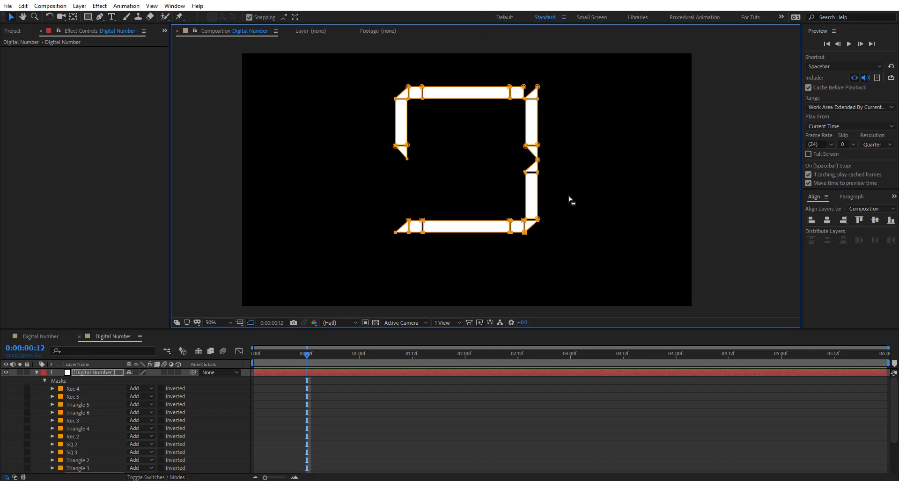
- Duplicate the lower-right vertical bar and move the copy horizontally above the bottom segment's left triangle
{"action": "left_click", "coordinate": [533, 183]}
{"action": "left_click", "coordinate": [538, 177]}
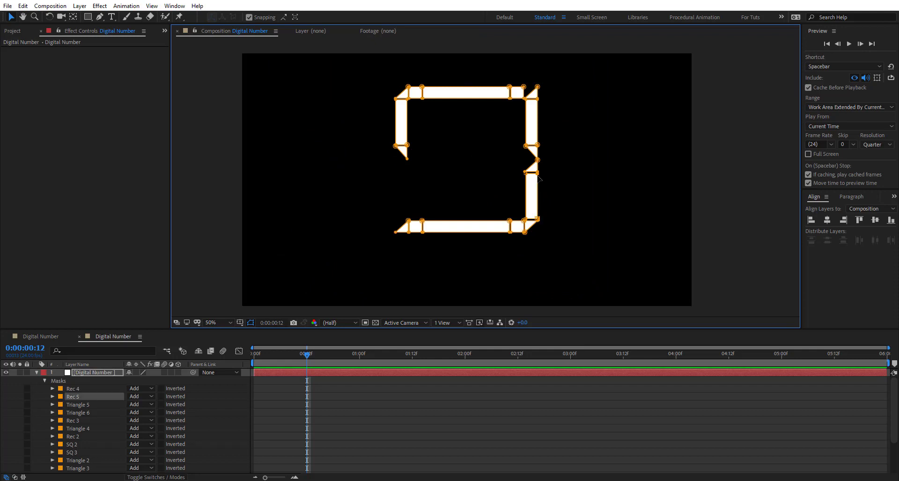
{"action": "key", "text": "ctrl+d"}
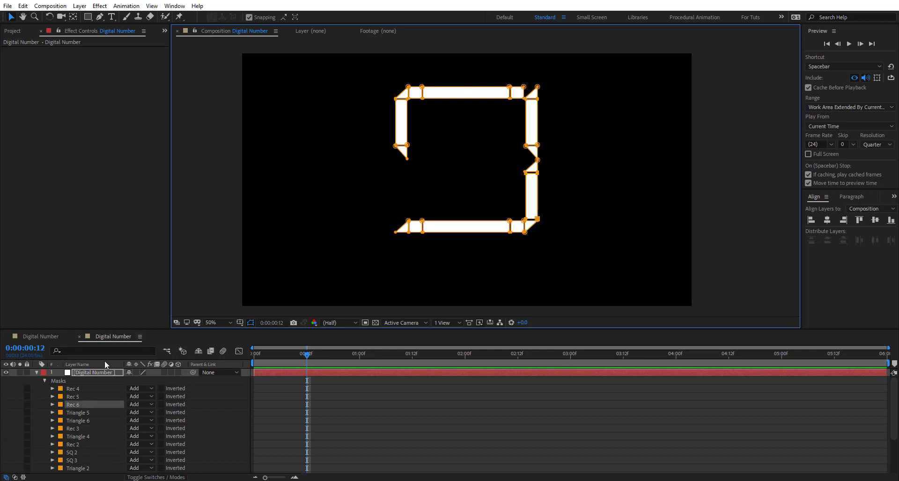
{"action": "double_click", "coordinate": [526, 181]}
{"action": "left_click_drag", "start_coordinate": [533, 186], "coordinate": [403, 190]}
{"action": "scroll", "coordinate": [275, 181], "scroll_direction": "up", "scroll_amount": 2}
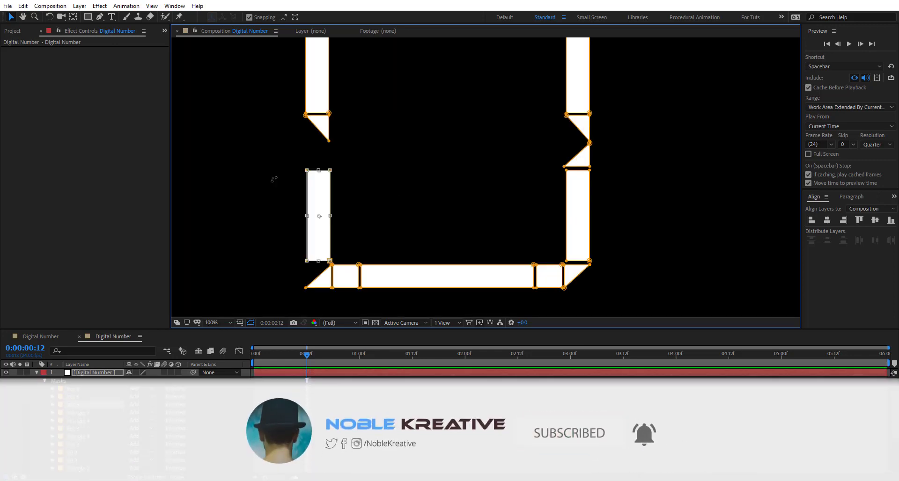
{"action": "left_click_drag", "start_coordinate": [216, 212], "coordinate": [427, 114]}
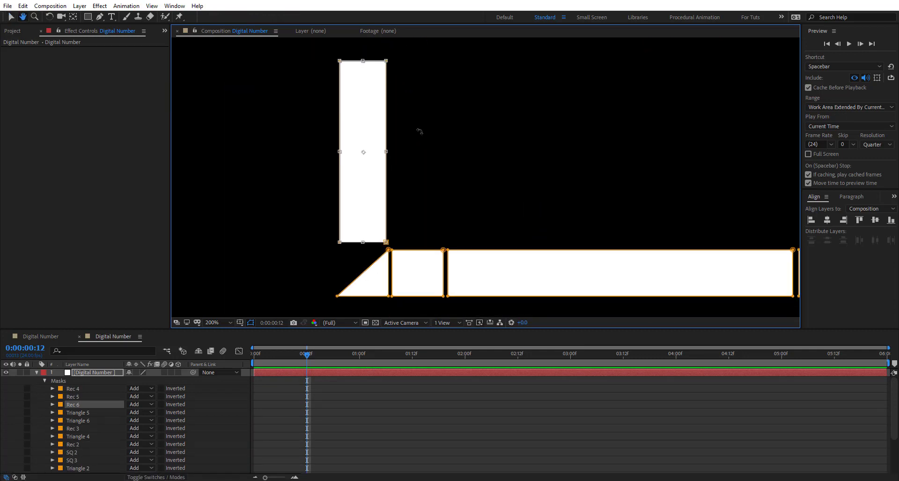
{"action": "key", "text": "v"}
{"action": "key", "text": "Return"}
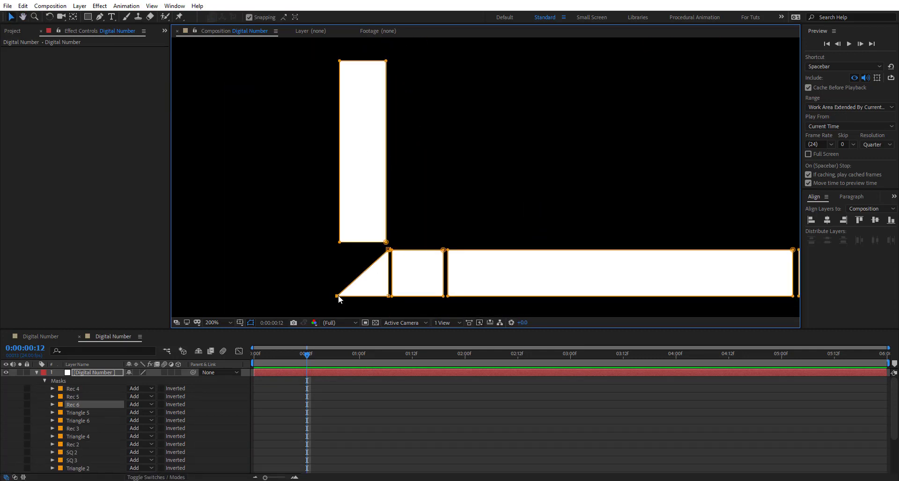
- Rotate the bottom segment's left triangle 90° counterclockwise so its flat edge lines up beneath the lower-left bar
{"action": "double_click", "coordinate": [338, 296]}
{"action": "left_click_drag", "start_coordinate": [415, 238], "coordinate": [314, 230]}
{"action": "key", "text": "Return"}
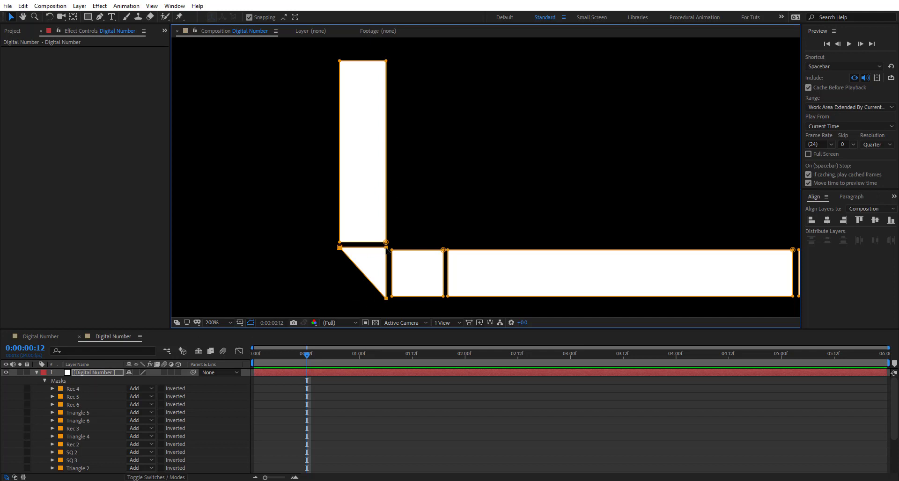
- Duplicate the triangle mask at the lower end of the upper-left vertical segment
{"action": "key", "text": "h"}
{"action": "left_click_drag", "start_coordinate": [353, 109], "coordinate": [337, 234]}
{"action": "key", "text": "v"}
{"action": "left_click", "coordinate": [367, 128]}
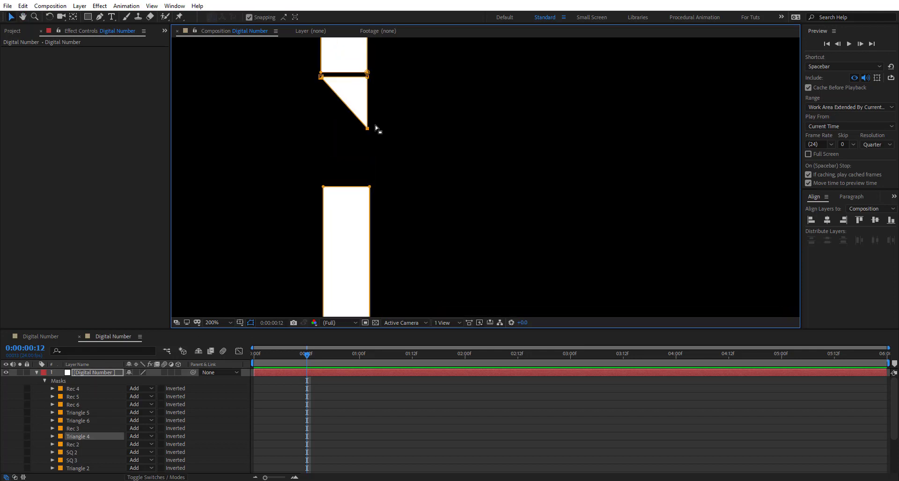
{"action": "key", "text": "ctrl+d"}
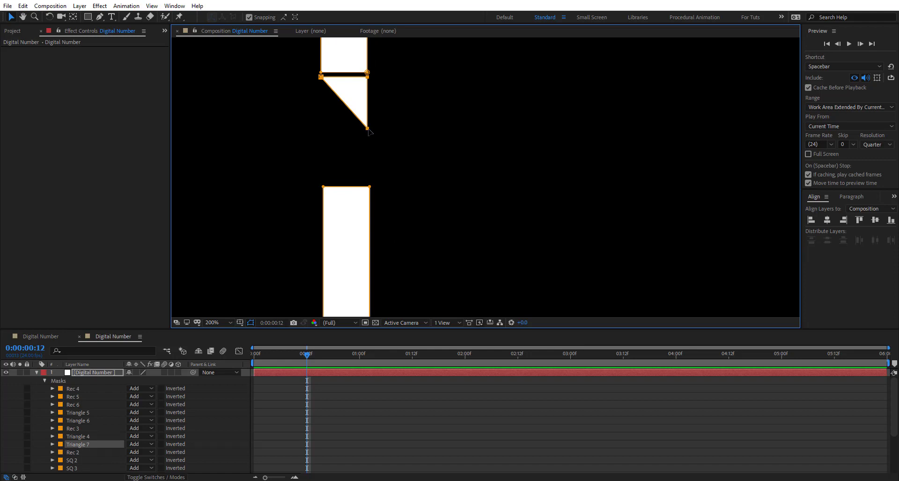
- Rotate the copied triangle 90° clockwise and place it just above the lower-left vertical bar
{"action": "double_click", "coordinate": [367, 128]}
{"action": "left_click_drag", "start_coordinate": [389, 73], "coordinate": [351, 151]}
{"action": "scroll", "coordinate": [351, 151], "scroll_direction": "up", "scroll_amount": 2}
- Rotate the top-right corner triangle above the vertical bar and narrow it to match the bar's width
{"action": "key", "text": "space"}
{"action": "left_click_drag", "start_coordinate": [423, 205], "coordinate": [812, 301]}
{"action": "scroll", "coordinate": [387, 204], "scroll_direction": "down", "scroll_amount": 1}
{"action": "left_click_drag", "start_coordinate": [361, 239], "coordinate": [371, 239]}
{"action": "double_click", "coordinate": [386, 144]}
{"action": "left_click_drag", "start_coordinate": [360, 156], "coordinate": [294, 291]}
{"action": "double_click", "coordinate": [343, 144]}
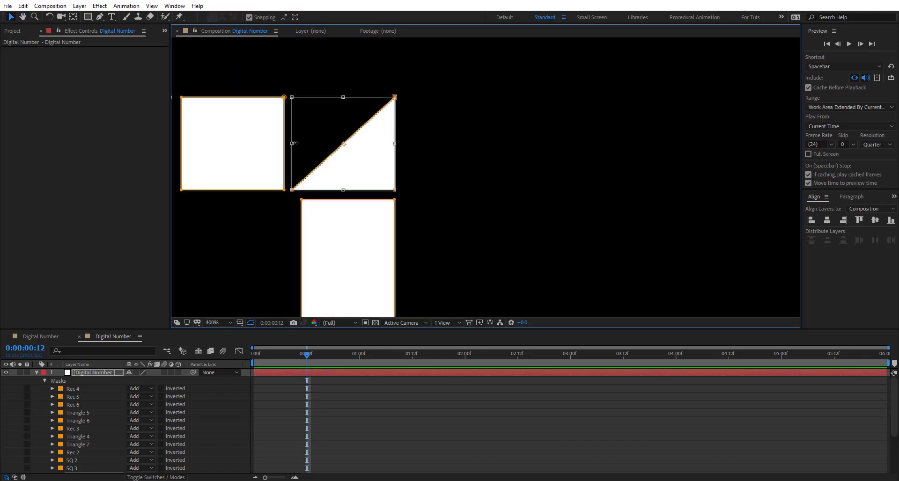
{"action": "left_click_drag", "start_coordinate": [292, 143], "coordinate": [301, 144]}
- Move the top segment's right square and its long bar slightly right, closing the gaps toward the corner triangle
{"action": "scroll", "coordinate": [620, 183], "scroll_direction": "down", "scroll_amount": 1}
{"action": "left_click_drag", "start_coordinate": [524, 118], "coordinate": [704, 202]}
{"action": "double_click", "coordinate": [590, 158]}
{"action": "left_click_drag", "start_coordinate": [591, 158], "coordinate": [595, 161]}
{"action": "key", "text": "Escape"}
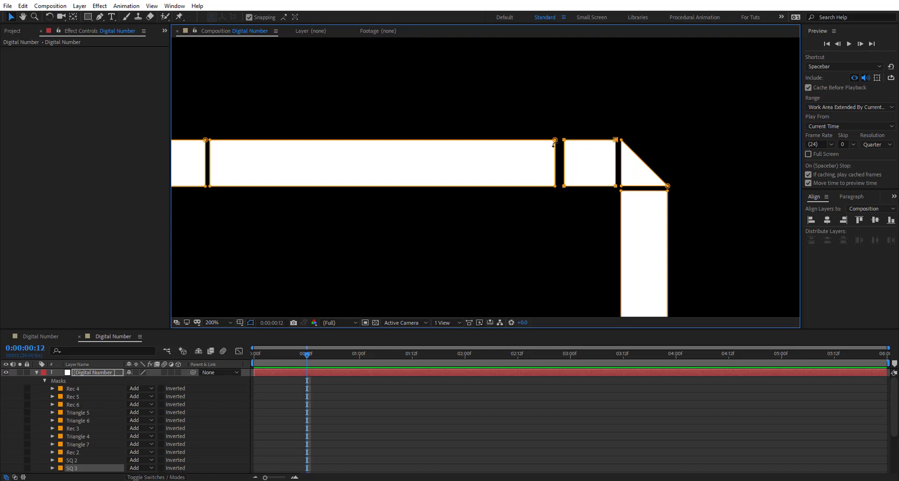
{"action": "double_click", "coordinate": [555, 143]}
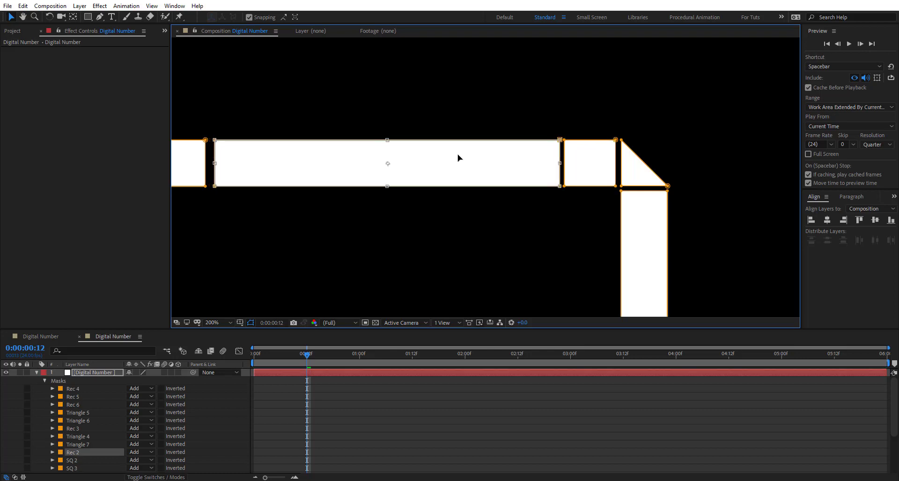
- Duplicate the bottom segment's long bar and both squares, and move the copies up to form the middle segment
{"action": "scroll", "coordinate": [458, 157], "scroll_direction": "down", "scroll_amount": 4}
{"action": "left_click_drag", "start_coordinate": [399, 222], "coordinate": [377, 173]}
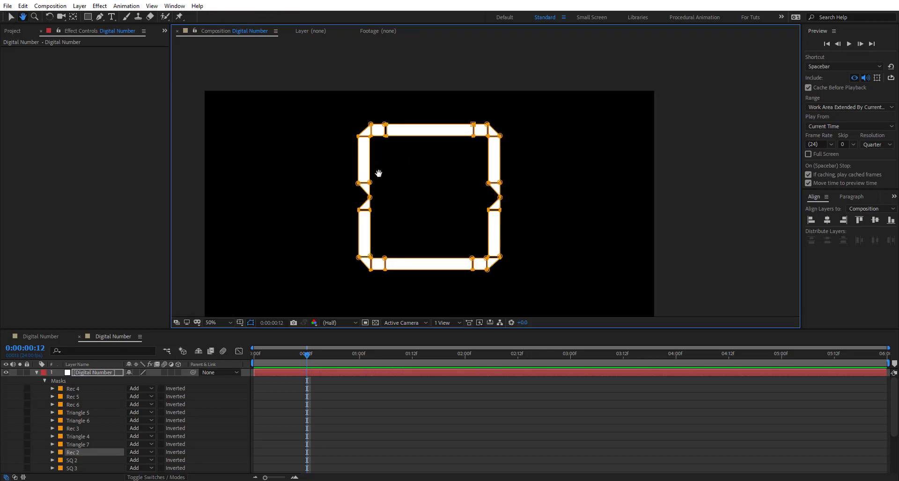
{"action": "left_click", "coordinate": [472, 259]}
{"action": "left_click", "coordinate": [486, 261]}
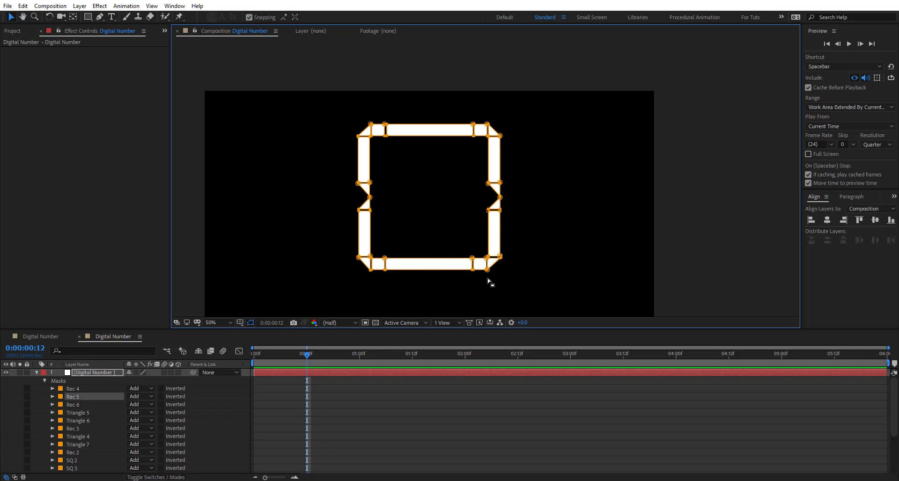
{"action": "left_click_drag", "start_coordinate": [487, 279], "coordinate": [374, 243]}
{"action": "scroll", "coordinate": [382, 273], "scroll_direction": "up", "scroll_amount": 2}
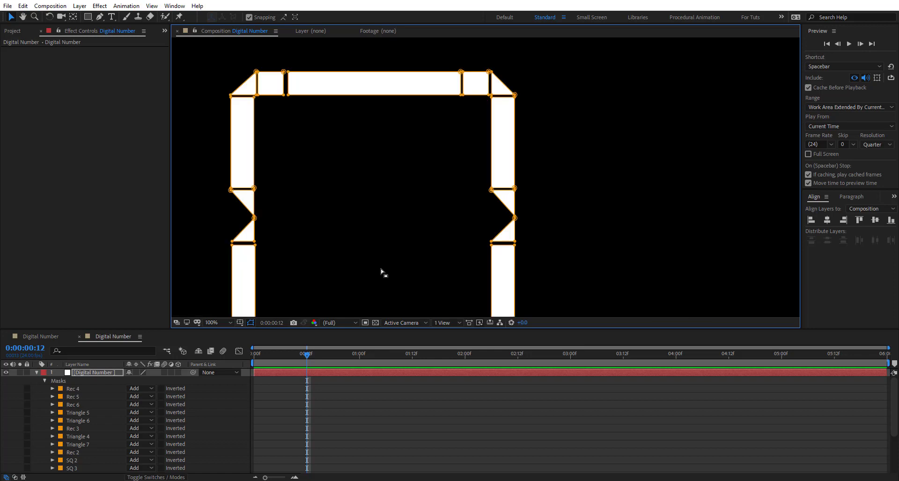
{"action": "left_click_drag", "start_coordinate": [374, 288], "coordinate": [398, 78]}
{"action": "key", "text": "v"}
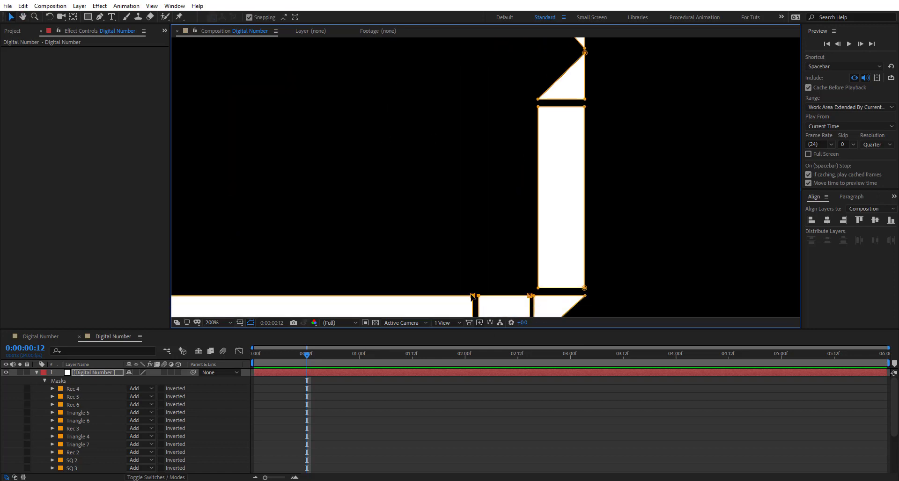
{"action": "double_click", "coordinate": [471, 296]}
{"action": "scroll", "coordinate": [409, 203], "scroll_direction": "down", "scroll_amount": 1}
{"action": "left_click", "coordinate": [419, 276]}
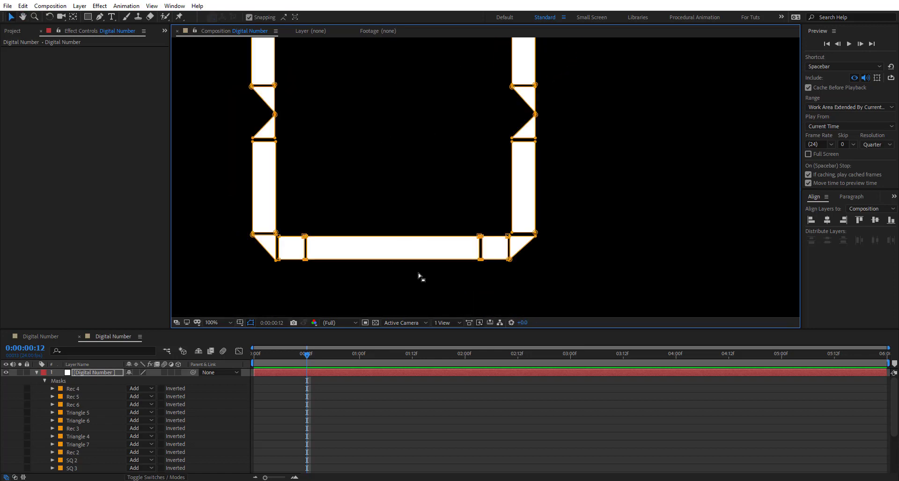
{"action": "double_click", "coordinate": [480, 237]}
{"action": "left_click_drag", "start_coordinate": [428, 249], "coordinate": [404, 169]}
{"action": "key", "text": "Return"}
{"action": "key", "text": "space"}
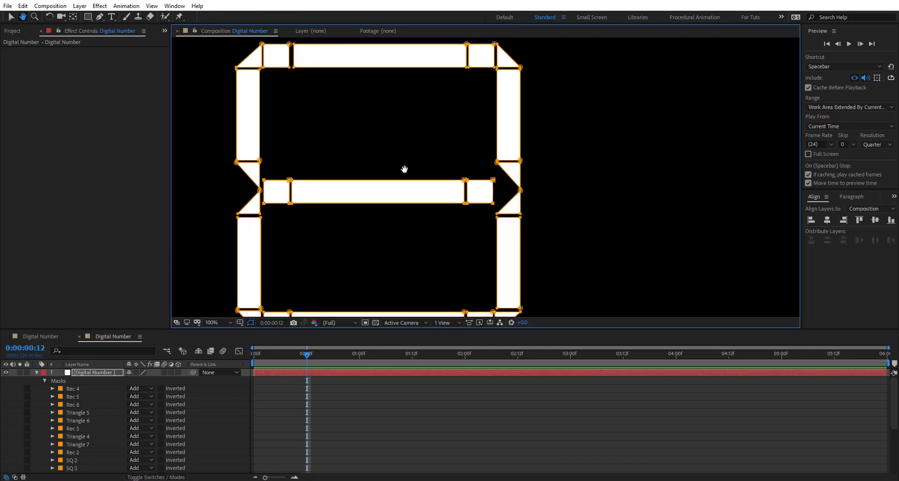
- Rotate the triangle below the upper-right vertical bar 90° counterclockwise so its tip faces the middle segment
{"action": "key", "text": "v"}
{"action": "left_click", "coordinate": [531, 201]}
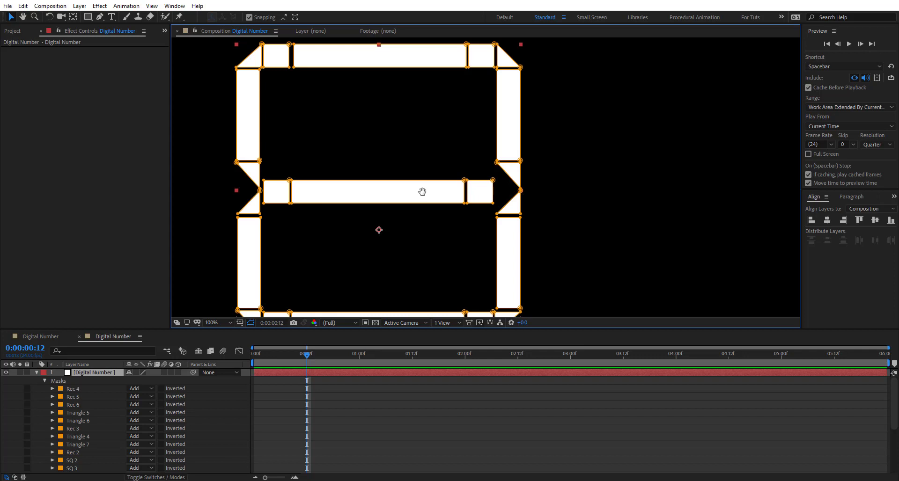
{"action": "key", "text": "h"}
{"action": "left_click_drag", "start_coordinate": [420, 192], "coordinate": [450, 184]}
{"action": "key", "text": "v"}
{"action": "double_click", "coordinate": [553, 182]}
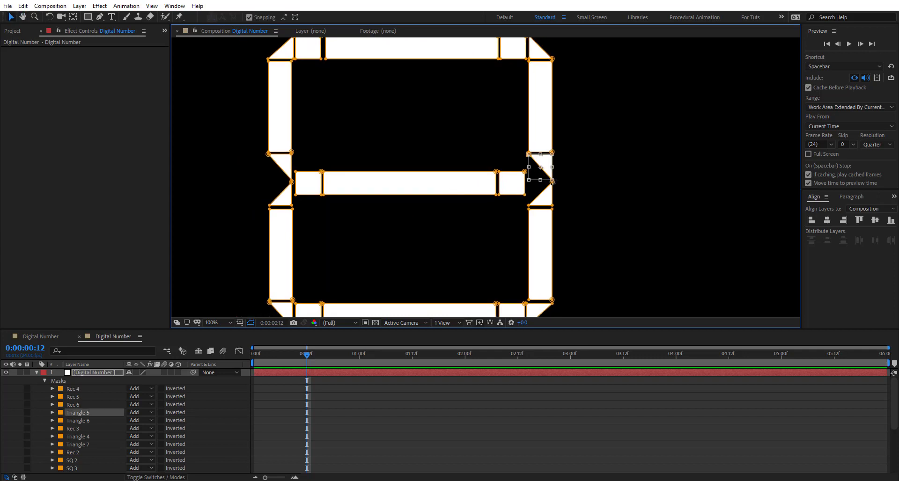
{"action": "left_click_drag", "start_coordinate": [571, 173], "coordinate": [542, 104]}
{"action": "key", "text": "Return"}
- Rotate the triangle above the lower-right vertical bar 90° clockwise so its tip faces the middle segment
{"action": "double_click", "coordinate": [552, 210]}
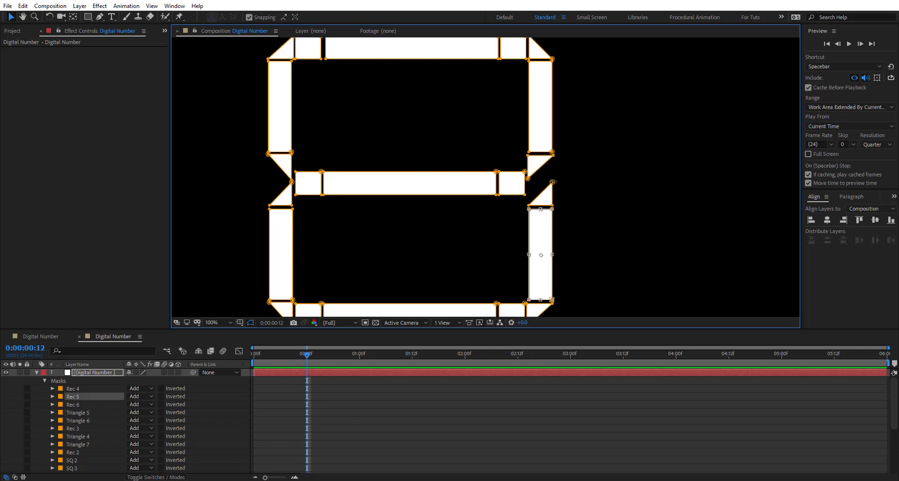
{"action": "key", "text": "Return"}
{"action": "double_click", "coordinate": [553, 183]}
{"action": "left_click_drag", "start_coordinate": [579, 174], "coordinate": [604, 280]}
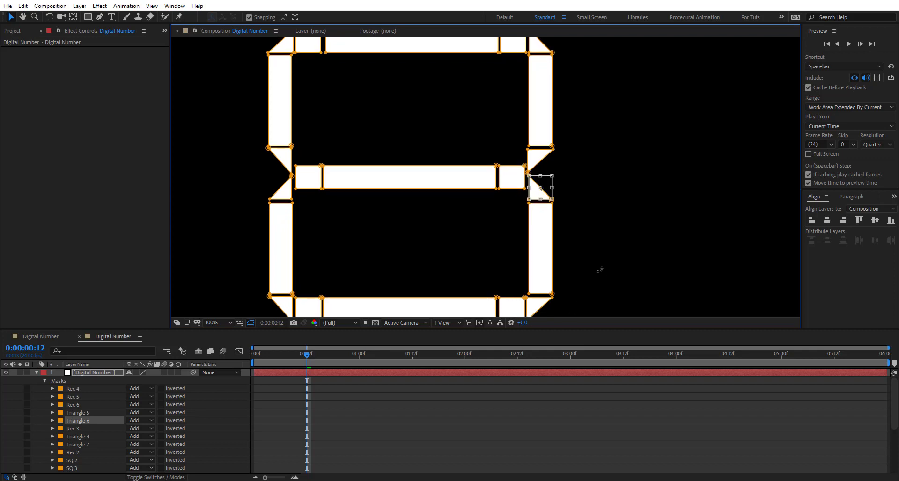
{"action": "key", "text": "Return"}
- Select all masks from Rec 4 to the last Triangle and stretch the whole digit taller and narrower
{"action": "key", "text": "comma"}
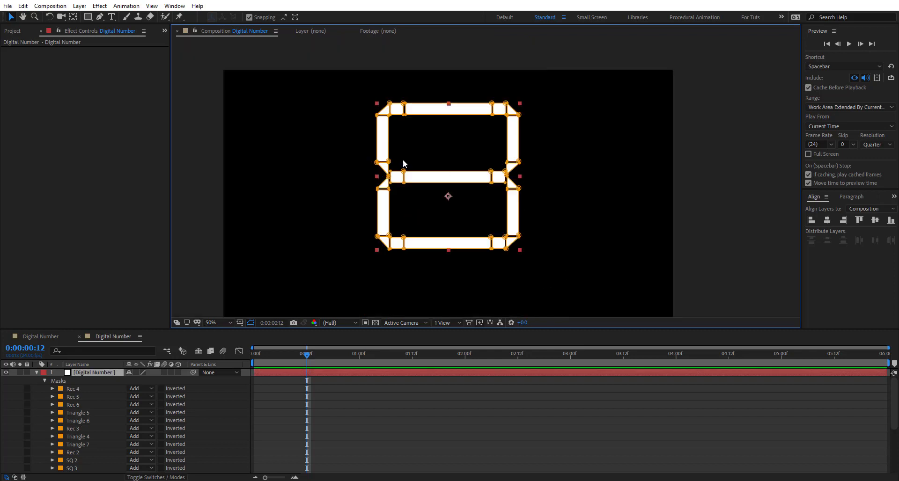
{"action": "left_click_drag", "start_coordinate": [473, 143], "coordinate": [451, 153]}
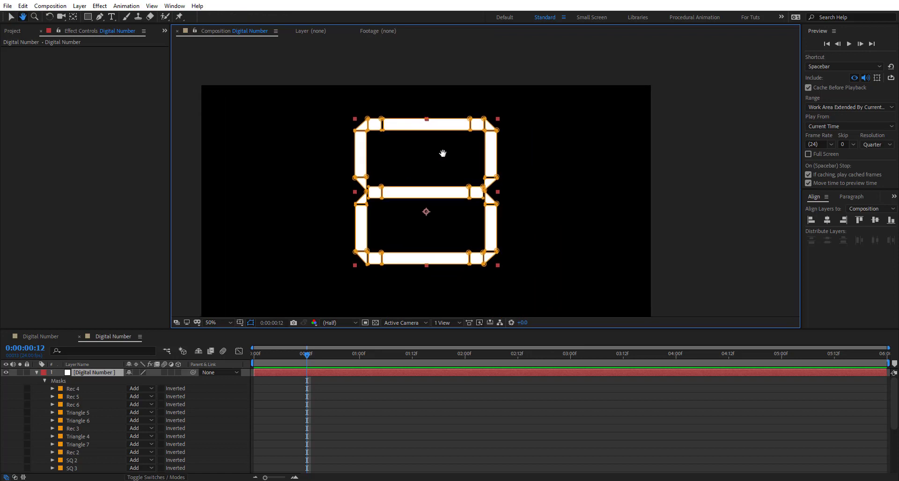
{"action": "left_click", "coordinate": [83, 389]}
{"action": "scroll", "coordinate": [80, 422], "scroll_direction": "down", "scroll_amount": 5}
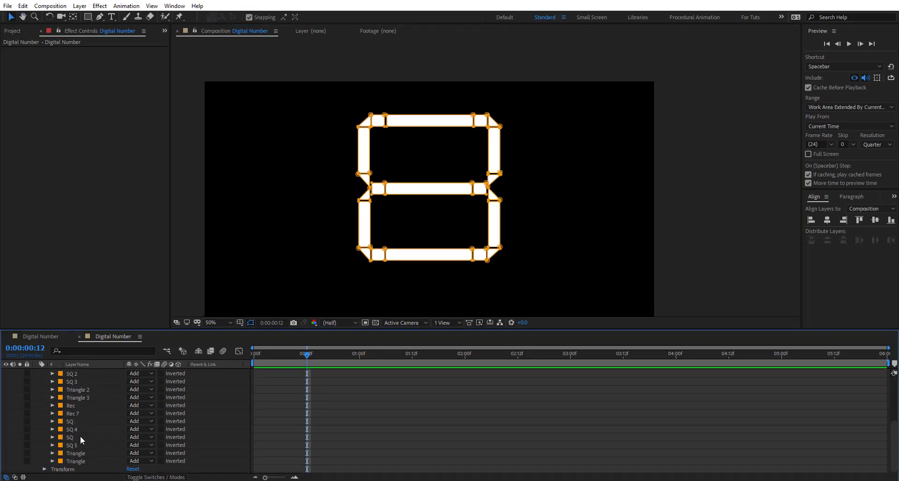
{"action": "left_click", "coordinate": [83, 461], "text": "shift"}
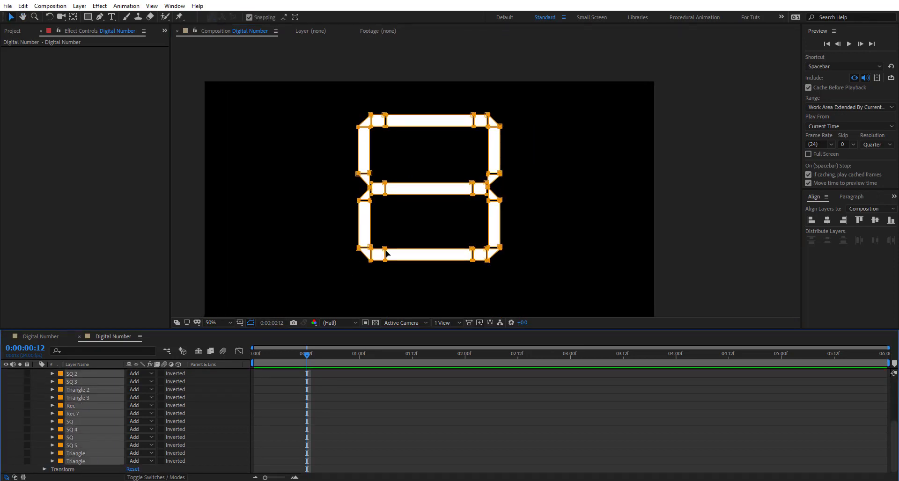
{"action": "double_click", "coordinate": [386, 185]}
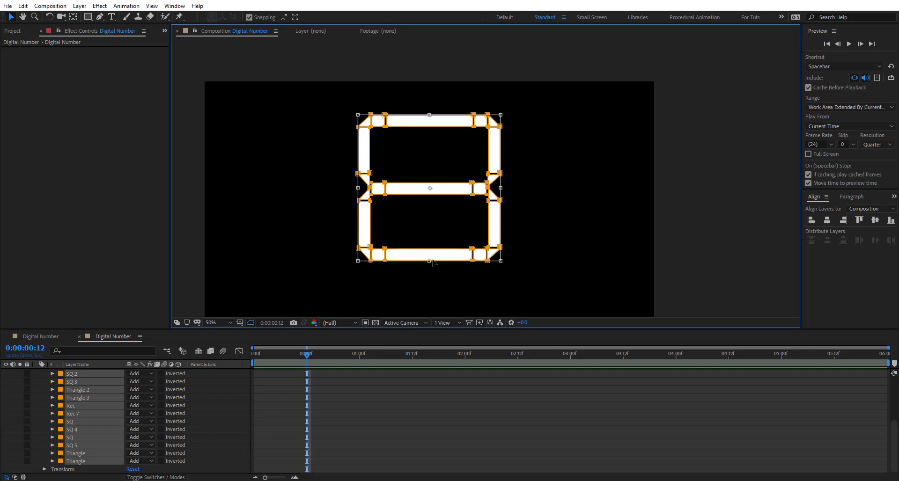
{"action": "left_click_drag", "start_coordinate": [430, 260], "coordinate": [429, 292]}
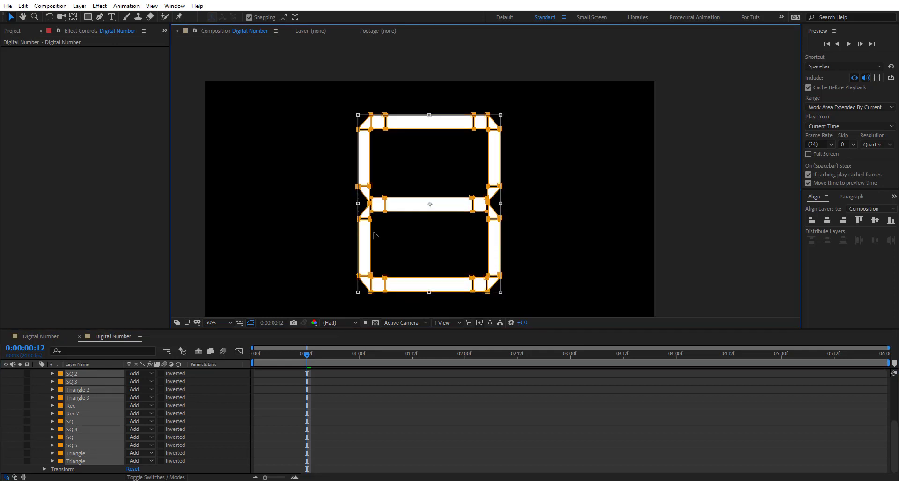
{"action": "mouse_move", "coordinate": [355, 205]}
{"action": "left_mouse_down"}
{"action": "mouse_move", "coordinate": [345, 205]}
{"action": "mouse_move", "coordinate": [372, 204]}
{"action": "left_mouse_up"}
- Fit the composition in view, nudge the whole digit slightly right and extend its top edge slightly upward
{"action": "left_click_drag", "start_coordinate": [444, 208], "coordinate": [399, 155]}
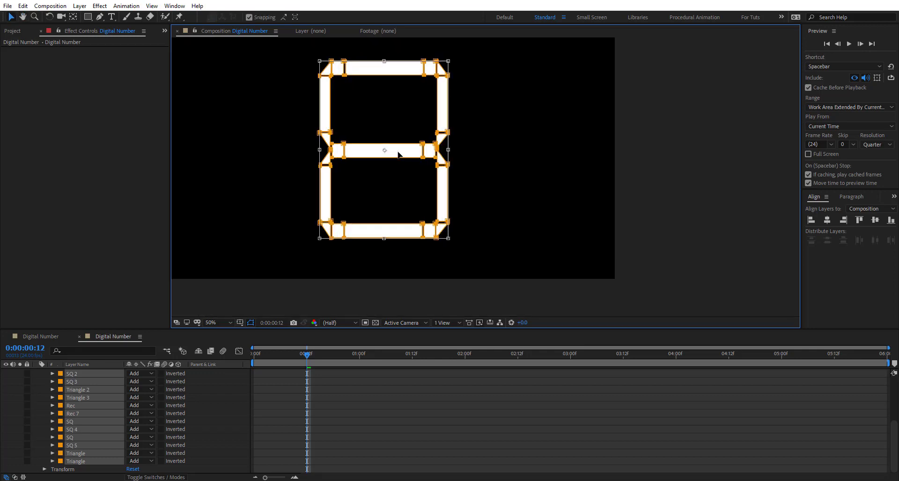
{"action": "left_click", "coordinate": [215, 324]}
{"action": "left_click", "coordinate": [226, 169]}
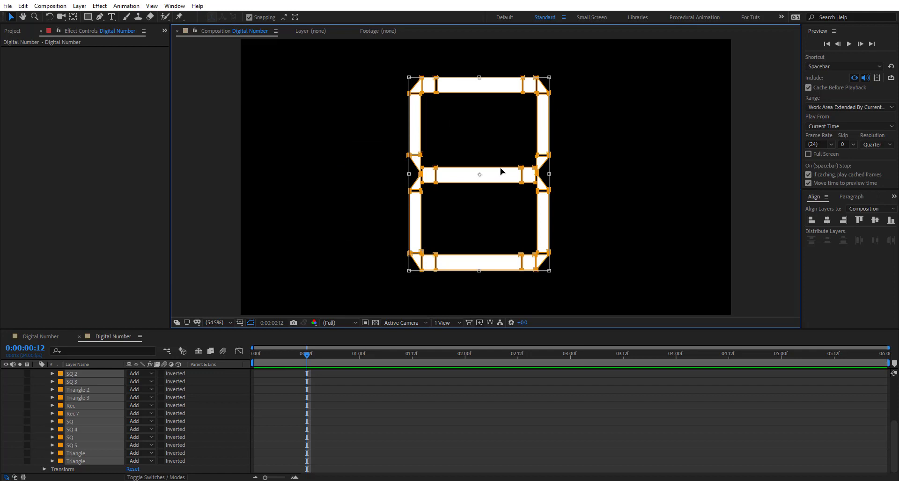
{"action": "left_click_drag", "start_coordinate": [501, 172], "coordinate": [504, 171]}
{"action": "left_click_drag", "start_coordinate": [482, 76], "coordinate": [482, 70]}
{"action": "key", "text": "Return"}
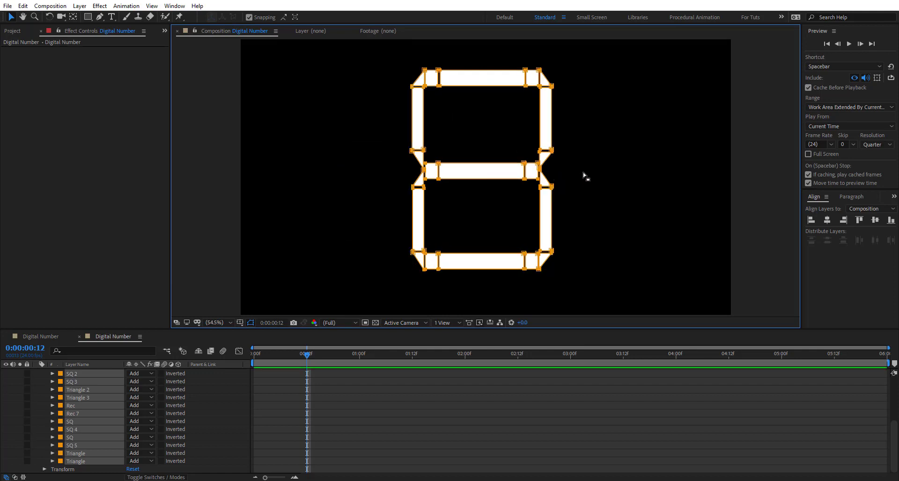
- Nudge the triangle above the lower-right vertical bar slightly left, closer to alignment with the triangle above it
{"action": "left_click", "coordinate": [573, 174]}
{"action": "scroll", "coordinate": [497, 164], "scroll_direction": "up", "scroll_amount": 1}
{"action": "left_click", "coordinate": [622, 170]}
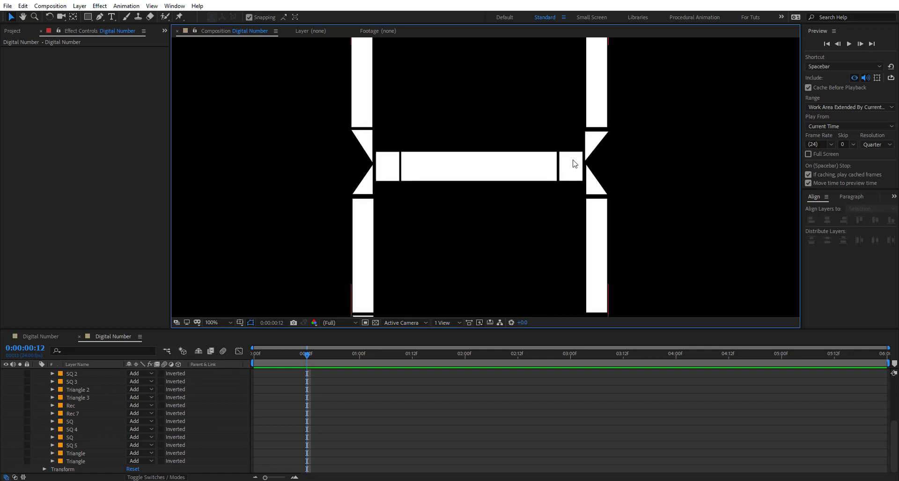
{"action": "key", "text": "period"}
{"action": "left_click_drag", "start_coordinate": [660, 165], "coordinate": [492, 185]}
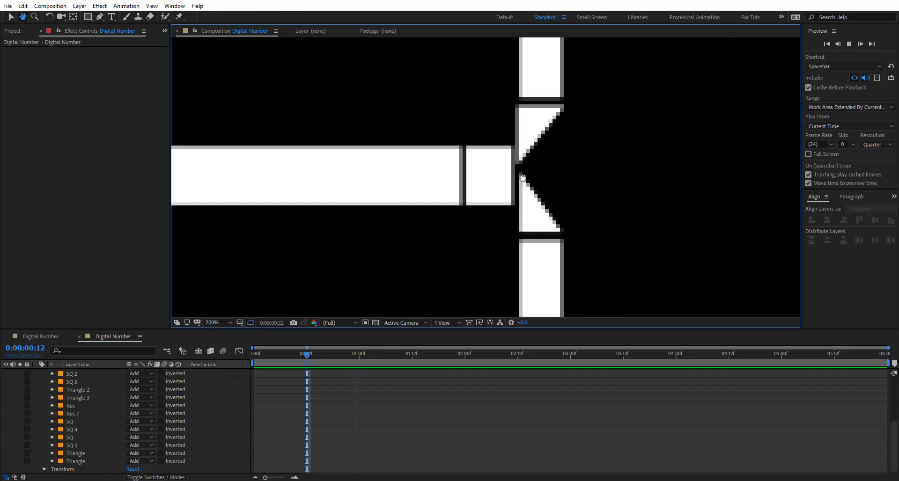
{"action": "left_click", "coordinate": [337, 354]}
{"action": "key", "text": "period"}
{"action": "left_click", "coordinate": [587, 260]}
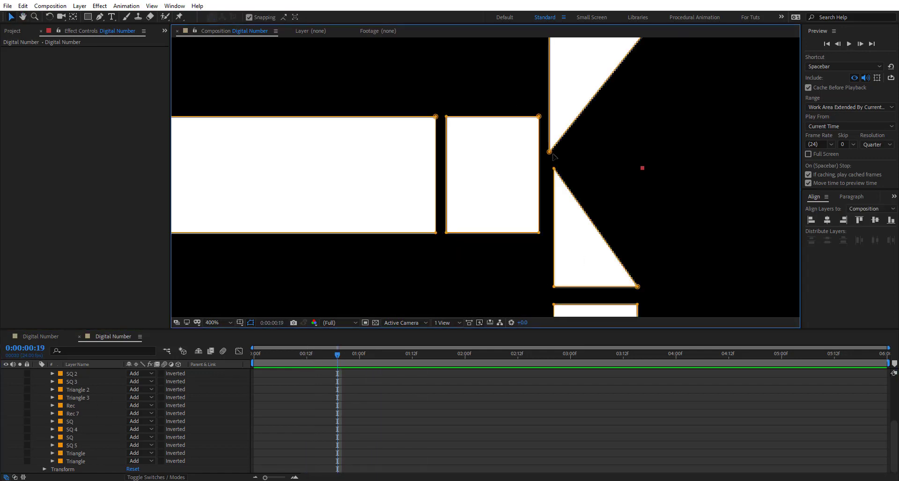
{"action": "key", "text": "period"}
{"action": "left_click_drag", "start_coordinate": [655, 206], "coordinate": [546, 184]}
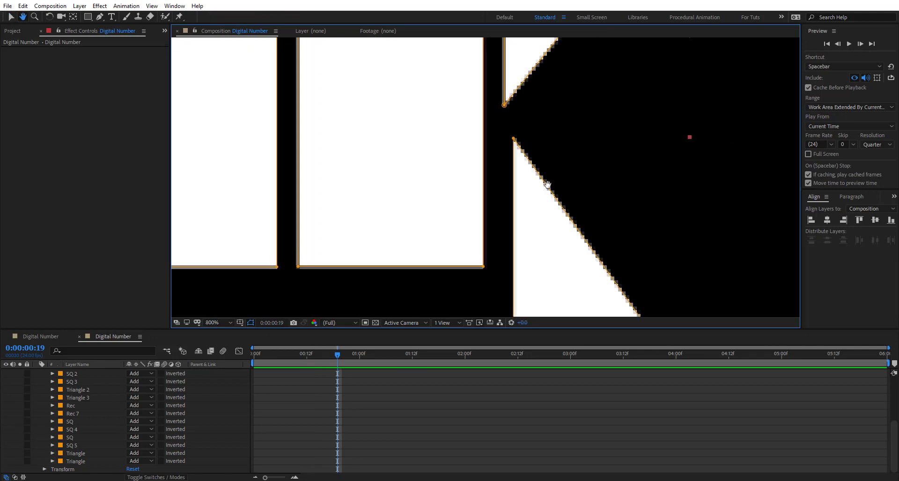
{"action": "double_click", "coordinate": [514, 140]}
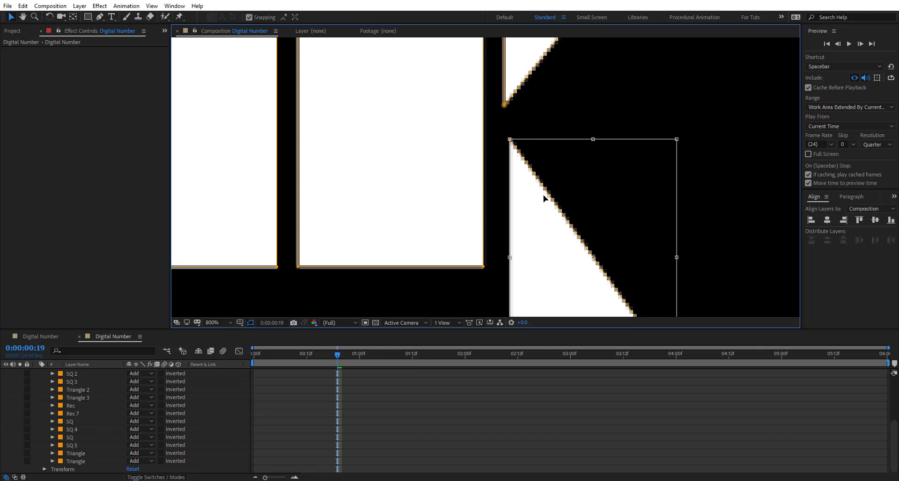
{"action": "key", "text": "Return"}
- Examine the spacing and overall shape of the digit with its mask outlines hidden
{"action": "key", "text": "comma"}
{"action": "key", "text": "comma"}
{"action": "key", "text": "comma"}
{"action": "left_click_drag", "start_coordinate": [391, 155], "coordinate": [463, 243]}
{"action": "left_click", "coordinate": [364, 83]}
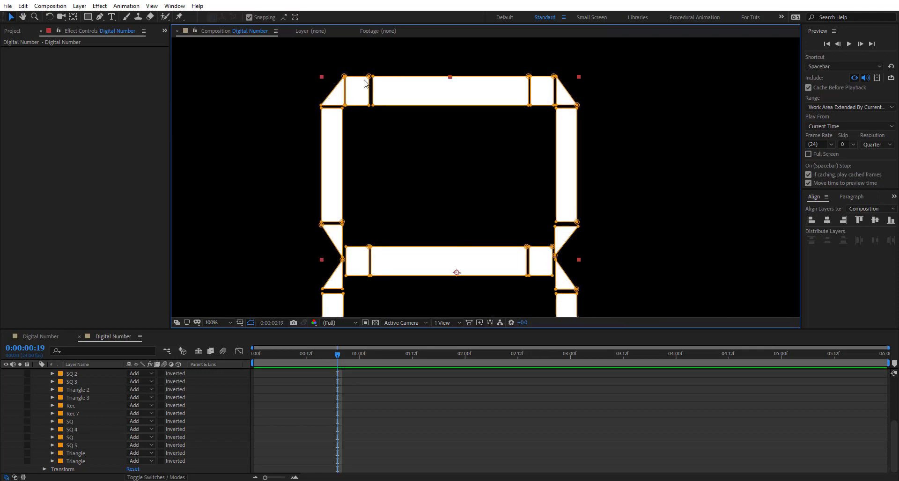
{"action": "left_click_drag", "start_coordinate": [453, 227], "coordinate": [422, 189]}
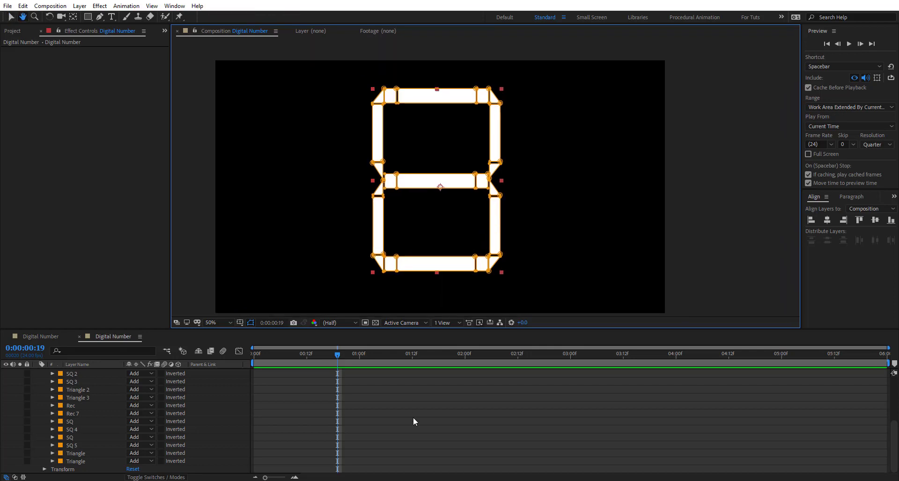
{"action": "left_click", "coordinate": [413, 419]}
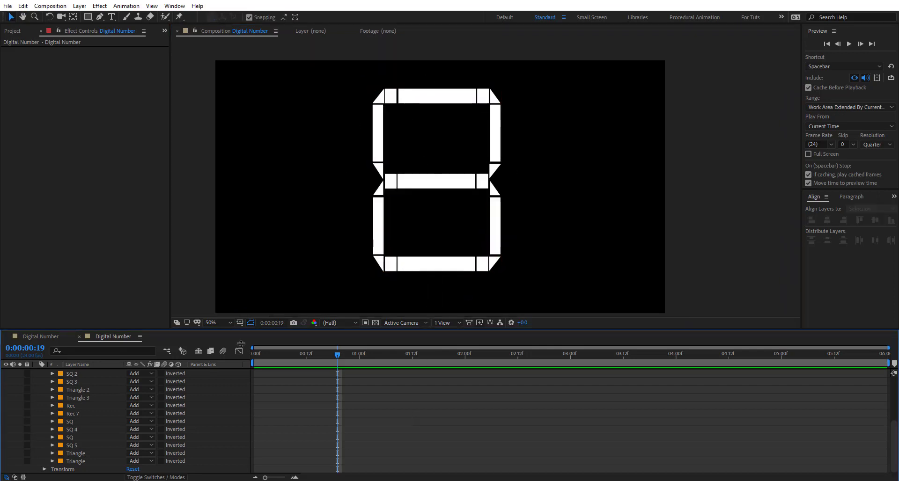
{"action": "scroll", "coordinate": [75, 397], "scroll_direction": "up", "scroll_amount": 4}
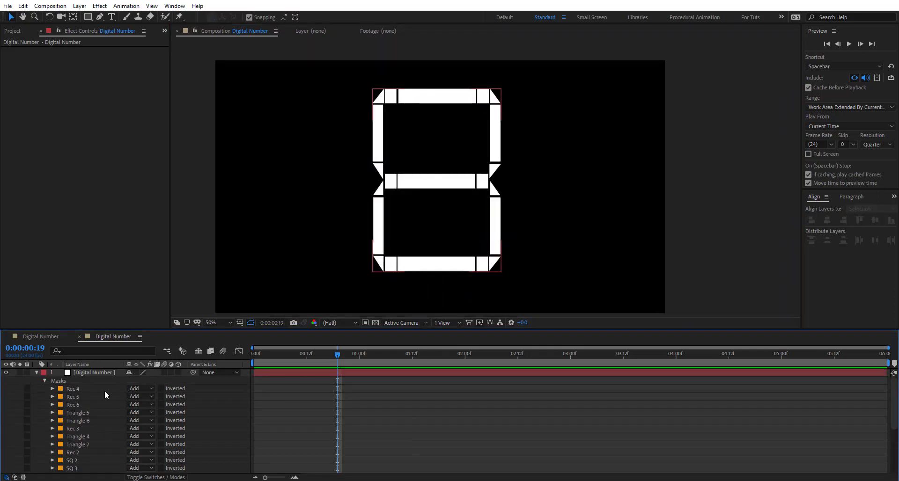
- Add a Mask Opacity keyframe of 0% to the Rec 4 mask at 0:00:00:02
{"action": "left_click", "coordinate": [84, 389]}
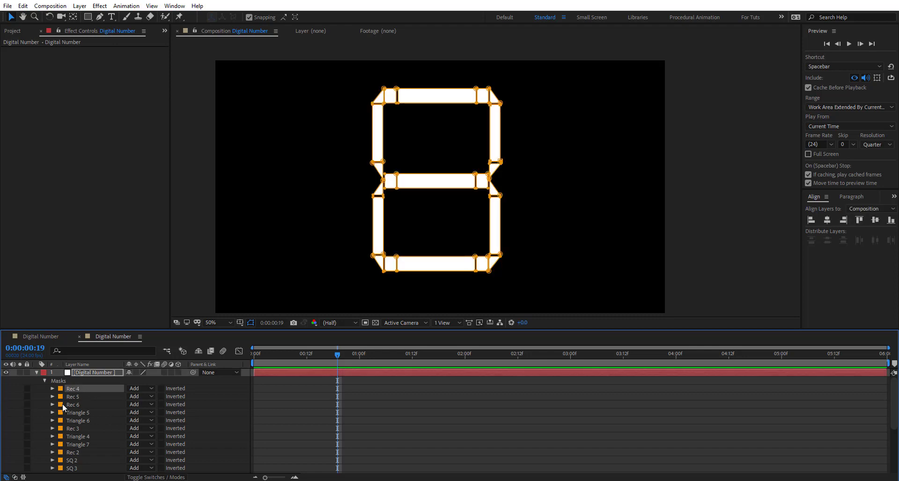
{"action": "left_click", "coordinate": [161, 389]}
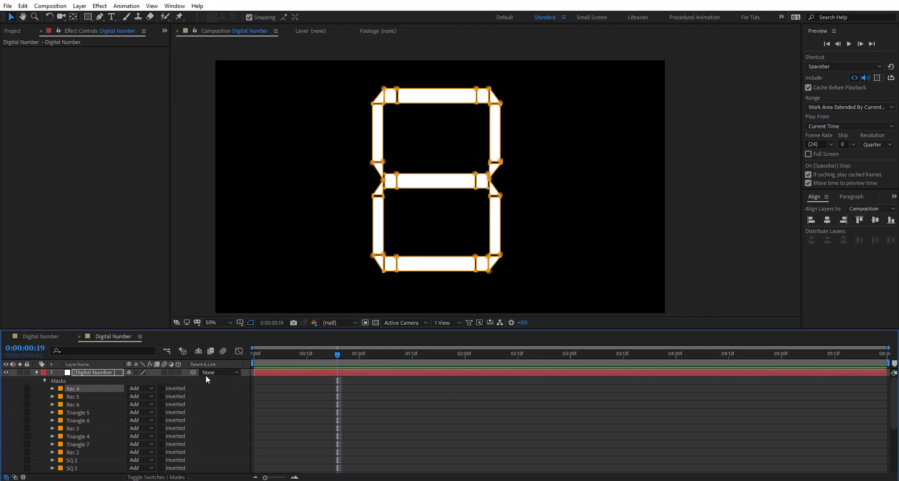
{"action": "left_click", "coordinate": [53, 389]}
{"action": "left_click_drag", "start_coordinate": [277, 354], "coordinate": [262, 355]}
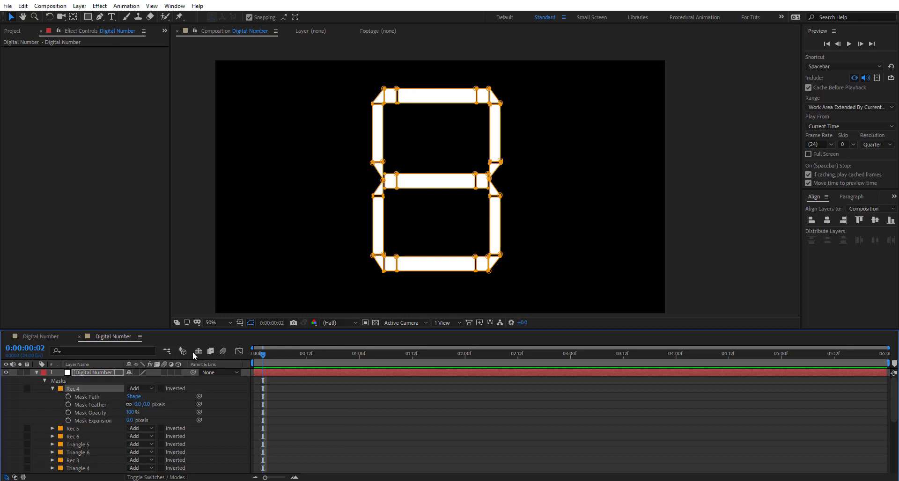
{"action": "left_click", "coordinate": [68, 413]}
{"action": "left_click", "coordinate": [130, 412]}
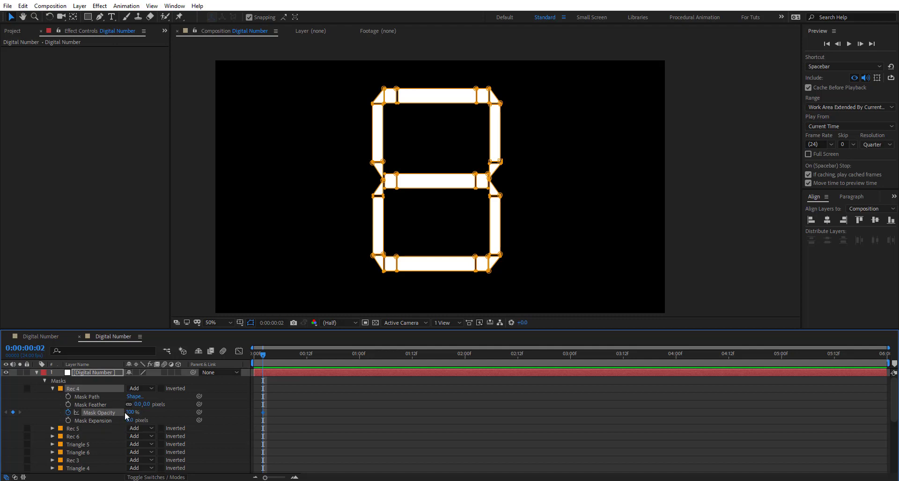
{"action": "type", "text": "0"}
{"action": "key", "text": "Return"}
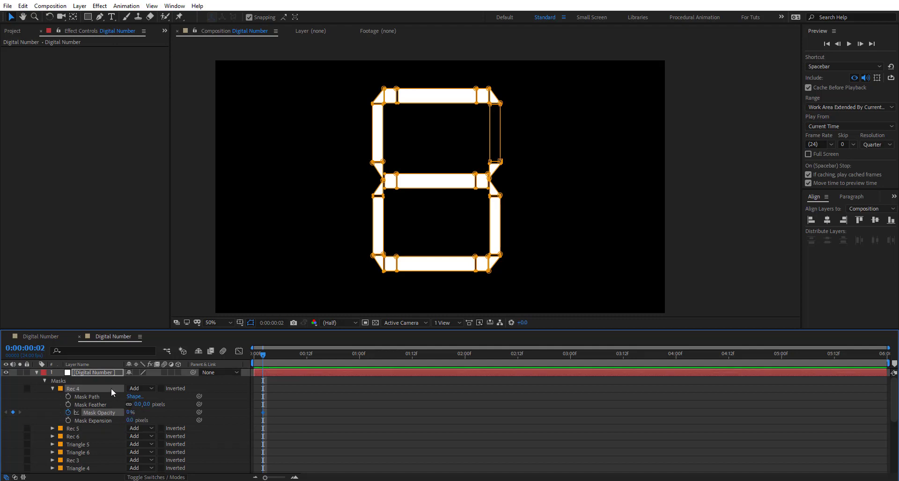
- Add varying Mask Opacity keyframes to Rec 4 on frames 3 to 5, with 16% at frame 4 and 64% at frame 5
{"action": "key", "text": "Page_Down"}
{"action": "left_click_drag", "start_coordinate": [128, 412], "coordinate": [153, 413]}
{"action": "key", "text": "Page_Down"}
{"action": "key", "text": "Page_Down"}
{"action": "key", "text": "Page_Down"}
{"action": "key", "text": "Page_Down"}
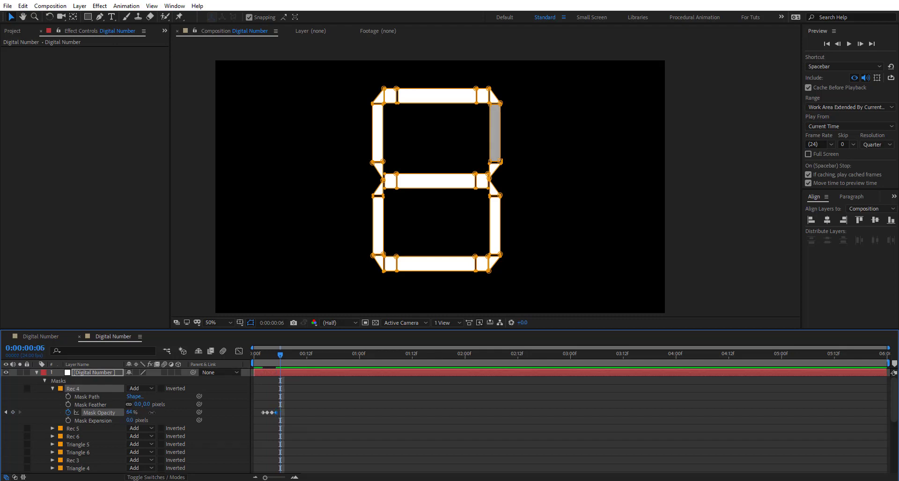
- Continue Rec 4's flickering Mask Opacity keyframes through frame 13, finishing at 100%, and end the work area at about 0:00:01:09
{"action": "left_click_drag", "start_coordinate": [127, 412], "coordinate": [155, 413]}
{"action": "key", "text": "Page_Down"}
{"action": "key", "text": "Page_Down"}
{"action": "key", "text": "Page_Down"}
{"action": "key", "text": "Page_Down"}
{"action": "key", "text": "Page_Down"}
{"action": "key", "text": "alt+Right"}
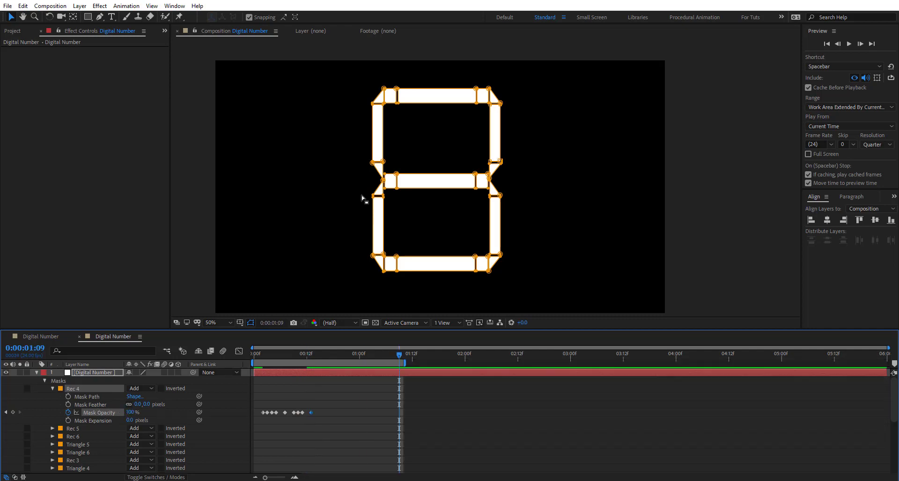
- Set the composition's preview resolution to Full and play the Rec 4 flicker from the beginning
{"action": "scroll", "coordinate": [363, 198], "scroll_direction": "down", "scroll_amount": 1}
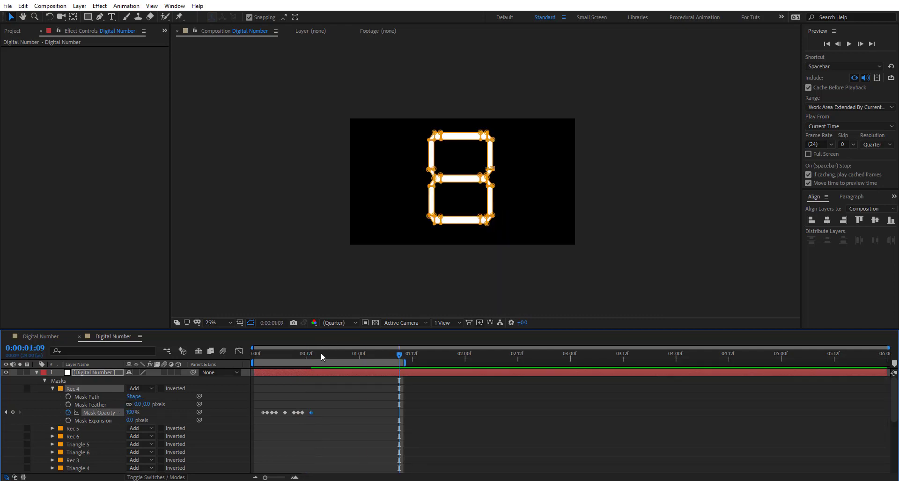
{"action": "key", "text": "Home"}
{"action": "left_click", "coordinate": [344, 323]}
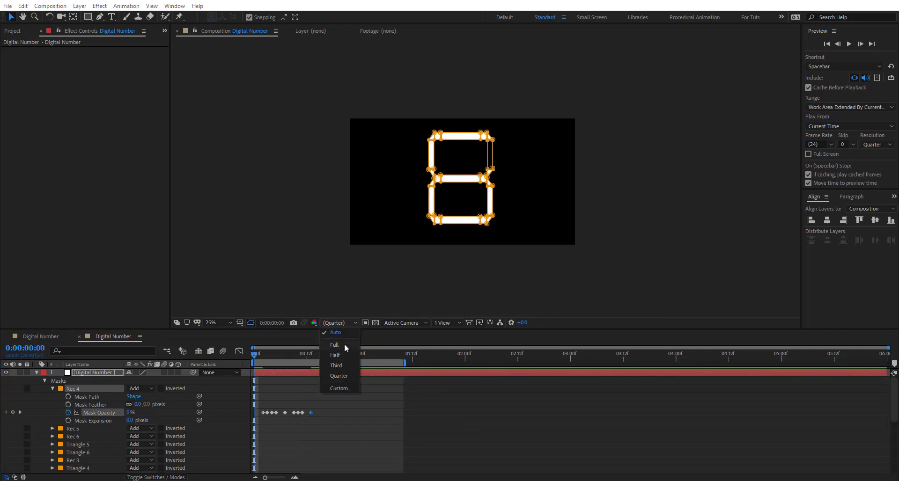
{"action": "left_click", "coordinate": [346, 348]}
{"action": "key", "text": "space"}
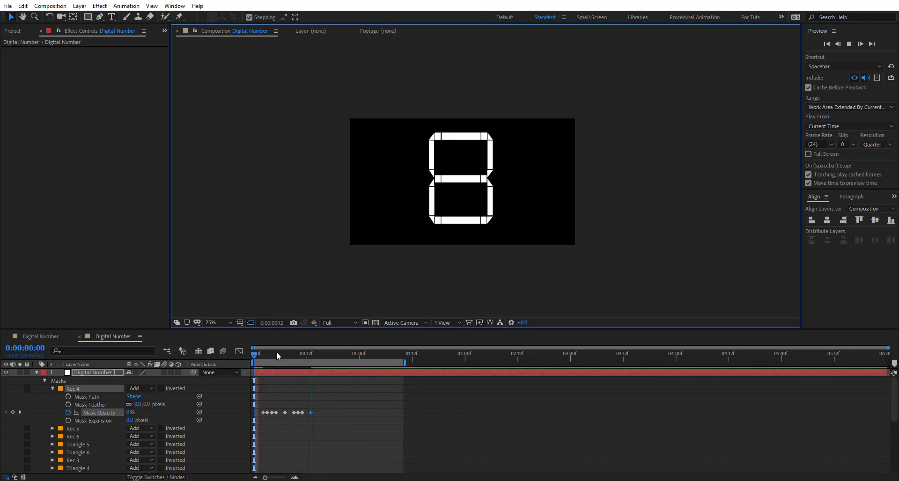
- Copy all of Rec 4's Mask Opacity keyframes, set the time to 0:00:00:04 and reveal Mask Opacity for every mask
{"action": "left_click_drag", "start_coordinate": [254, 354], "coordinate": [295, 360]}
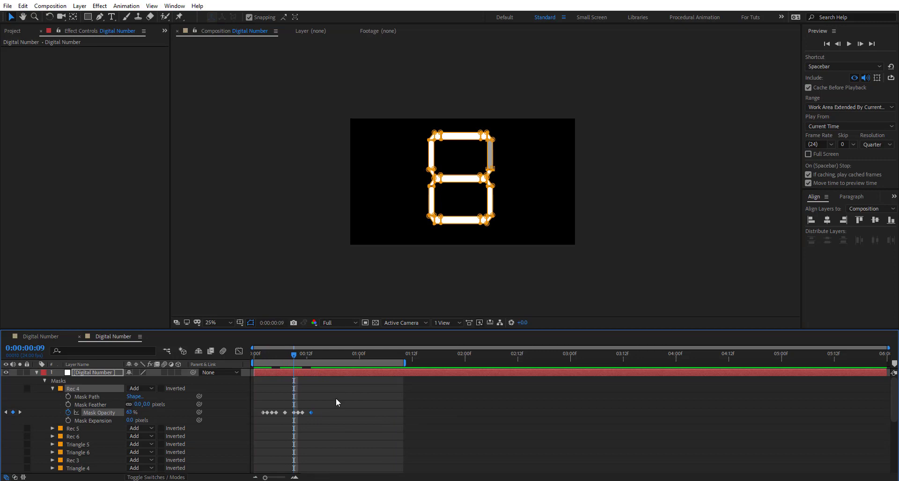
{"action": "left_click_drag", "start_coordinate": [325, 404], "coordinate": [249, 423]}
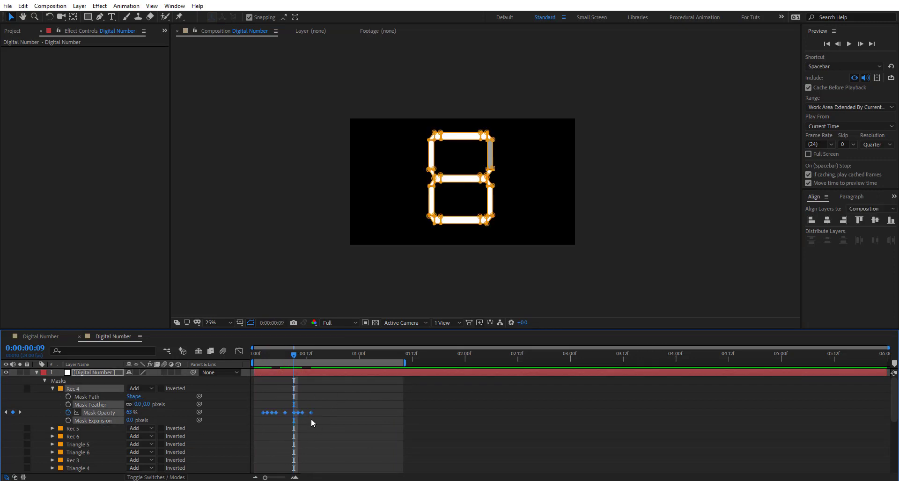
{"action": "left_click", "coordinate": [272, 354]}
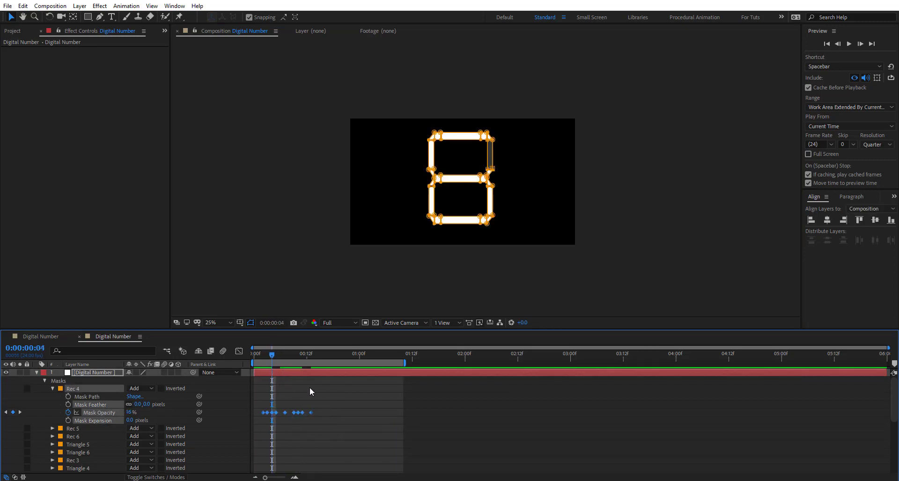
{"action": "left_click", "coordinate": [94, 373]}
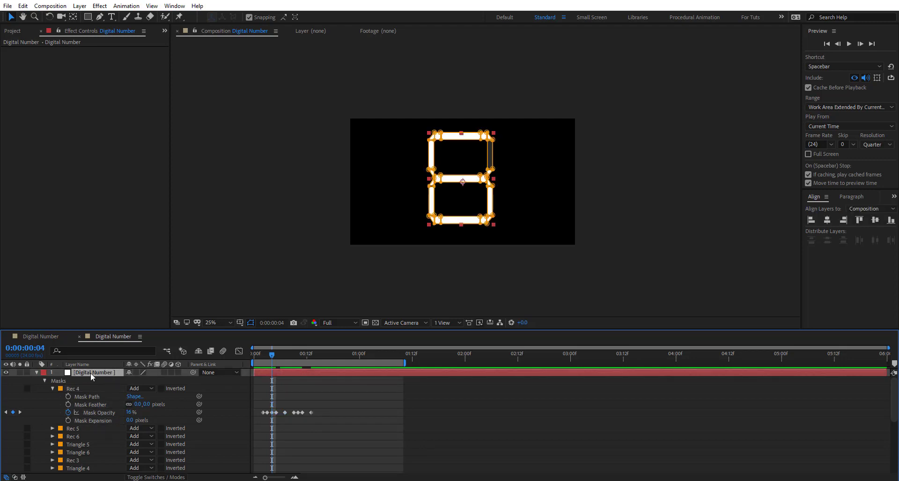
{"action": "key", "text": "t"}
{"action": "key", "text": "t"}
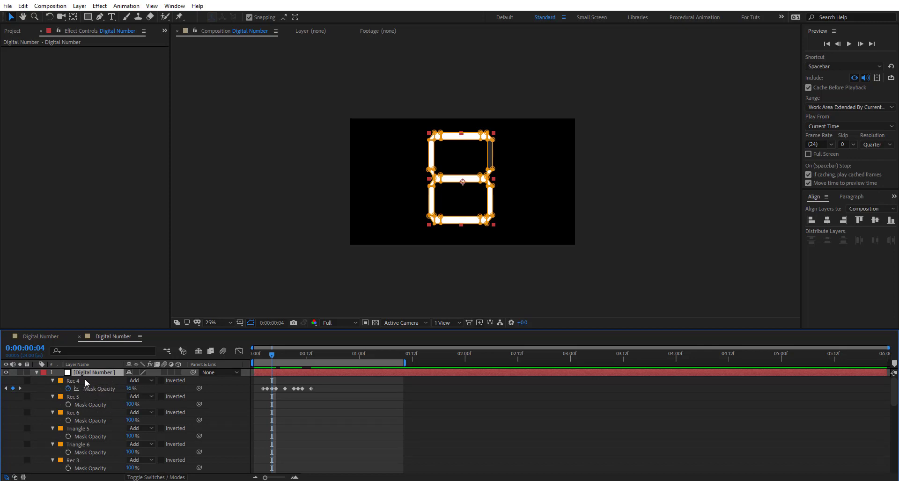
- Select all masks from Rec 5 to the last Triangle and paste the opacity keyframes onto them at 0:00:00:04
{"action": "scroll", "coordinate": [87, 412], "scroll_direction": "down", "scroll_amount": 10}
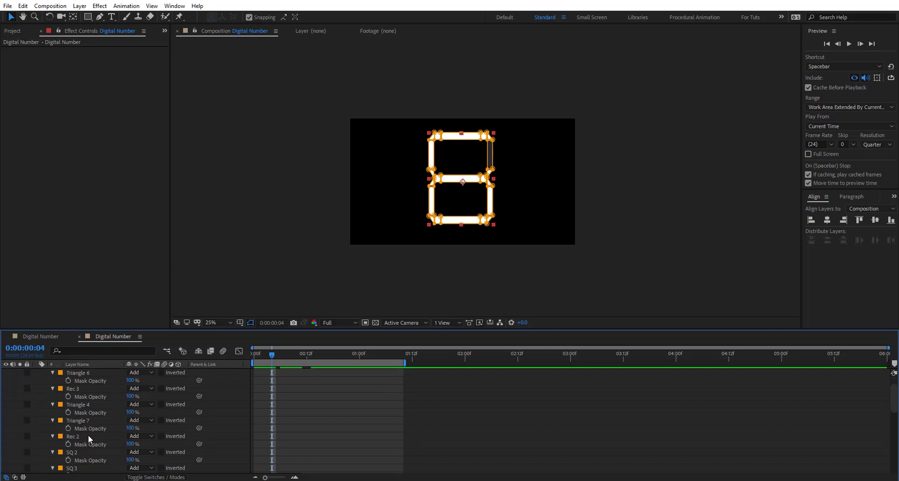
{"action": "scroll", "coordinate": [78, 456], "scroll_direction": "down", "scroll_amount": 3}
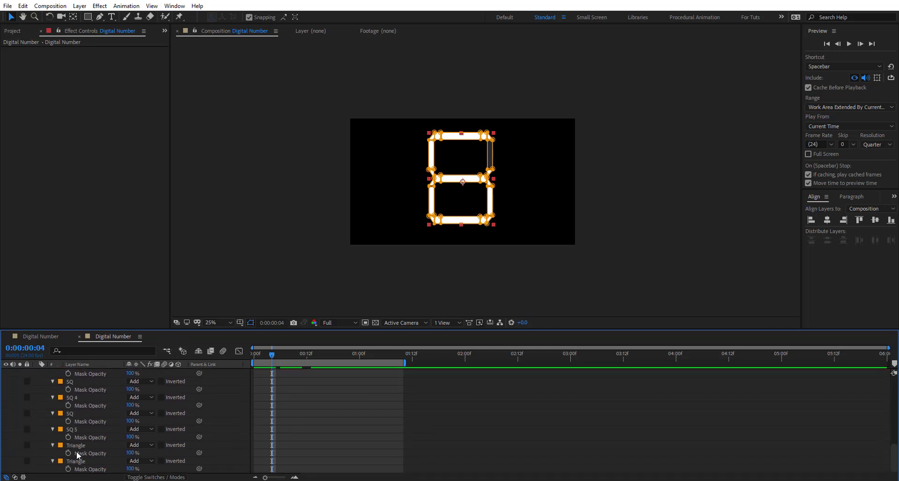
{"action": "left_click_drag", "start_coordinate": [53, 474], "coordinate": [98, 410]}
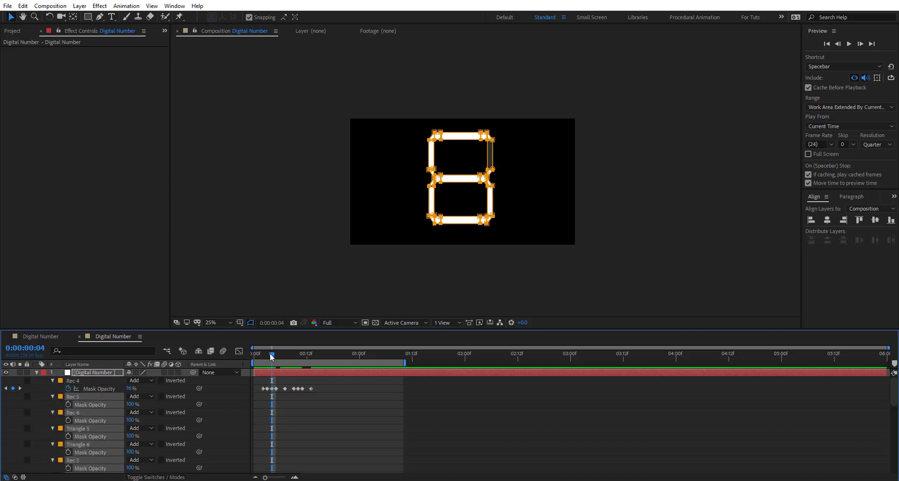
{"action": "key", "text": "ctrl+v"}
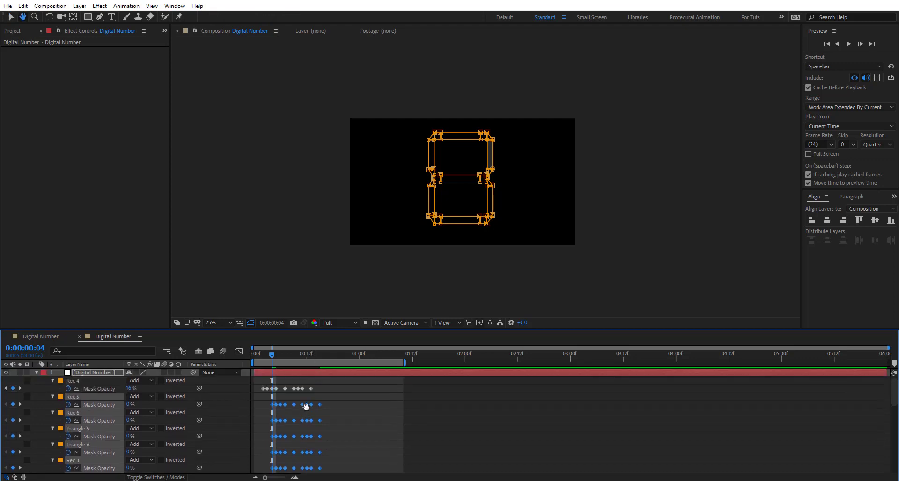
- Shift the Mask Opacity keyframes of Rec 5 to start at about frame 8 and those of Rec 6 at about frame 10
{"action": "left_click", "coordinate": [330, 402]}
{"action": "left_click_drag", "start_coordinate": [330, 399], "coordinate": [253, 409]}
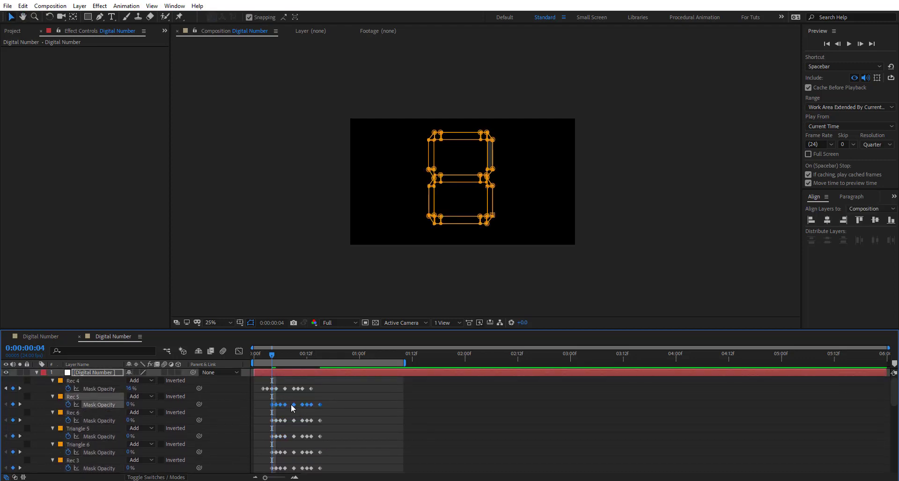
{"action": "left_click", "coordinate": [307, 403]}
{"action": "left_click_drag", "start_coordinate": [345, 399], "coordinate": [311, 405]}
{"action": "left_click", "coordinate": [268, 426]}
{"action": "left_click_drag", "start_coordinate": [268, 425], "coordinate": [320, 420]}
{"action": "left_click_drag", "start_coordinate": [332, 428], "coordinate": [267, 415]}
{"action": "key", "text": "ctrl+z"}
{"action": "key", "text": "space"}
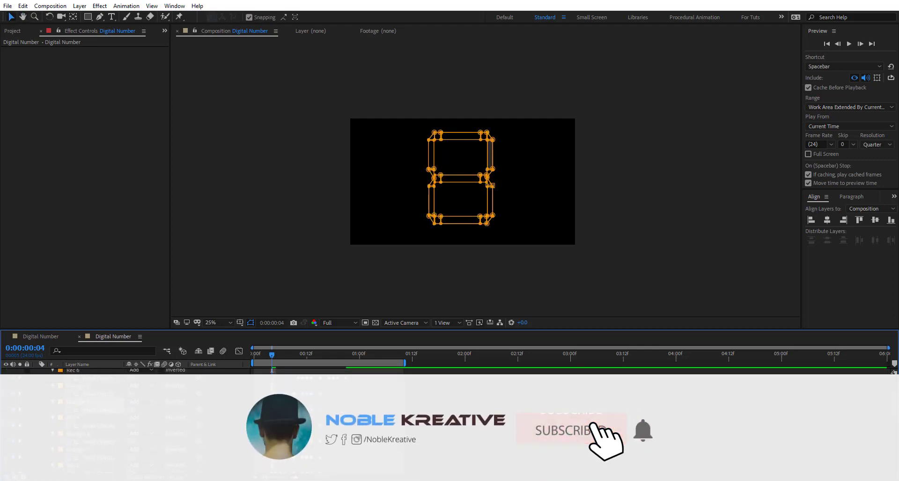
- Stagger the Mask Opacity keyframes of the remaining masks down the list so the segments flicker on at different times
{"action": "left_click_drag", "start_coordinate": [344, 428], "coordinate": [266, 475]}
{"action": "scroll", "coordinate": [300, 440], "scroll_direction": "down", "scroll_amount": 3}
{"action": "mouse_move", "coordinate": [293, 412]}
{"action": "left_mouse_down"}
{"action": "mouse_move", "coordinate": [267, 433]}
{"action": "mouse_move", "coordinate": [295, 428]}
{"action": "left_mouse_up"}
{"action": "scroll", "coordinate": [325, 428], "scroll_direction": "down", "scroll_amount": 3}
{"action": "scroll", "coordinate": [300, 440], "scroll_direction": "down", "scroll_amount": 3}
{"action": "left_click_drag", "start_coordinate": [327, 413], "coordinate": [267, 424]}
{"action": "left_click_drag", "start_coordinate": [328, 444], "coordinate": [267, 456]}
{"action": "left_click_drag", "start_coordinate": [293, 451], "coordinate": [347, 451]}
{"action": "scroll", "coordinate": [318, 440], "scroll_direction": "down", "scroll_amount": 1}
{"action": "left_click_drag", "start_coordinate": [293, 411], "coordinate": [323, 413]}
- Fit the composition in view and play the staggered segment flicker from the beginning
{"action": "left_click", "coordinate": [490, 453]}
{"action": "key", "text": "space"}
{"action": "left_click", "coordinate": [217, 323]}
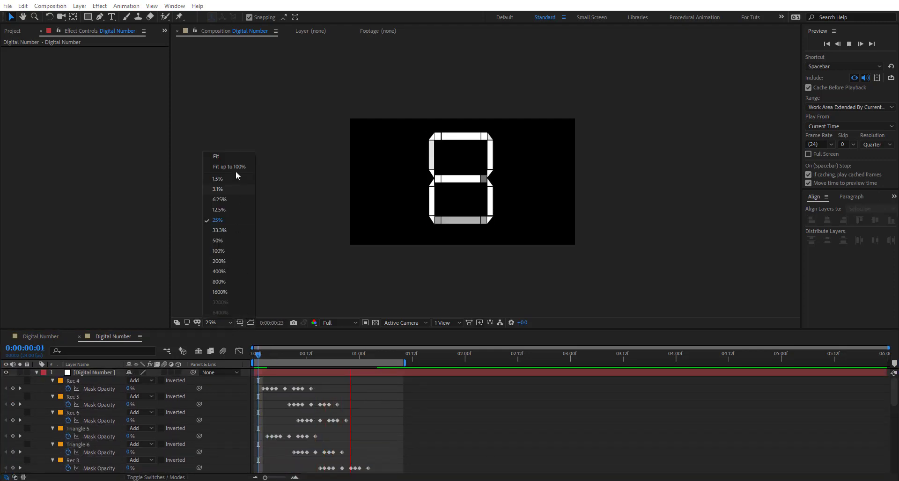
{"action": "left_click", "coordinate": [236, 171]}
{"action": "key", "text": "shift+slash"}
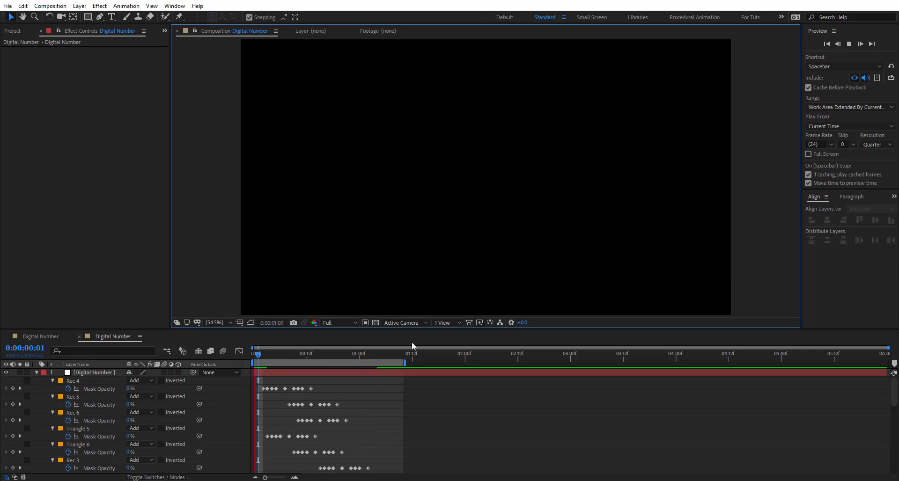
{"action": "key", "text": "space"}
{"action": "left_click", "coordinate": [240, 363]}
{"action": "key", "text": "Home"}
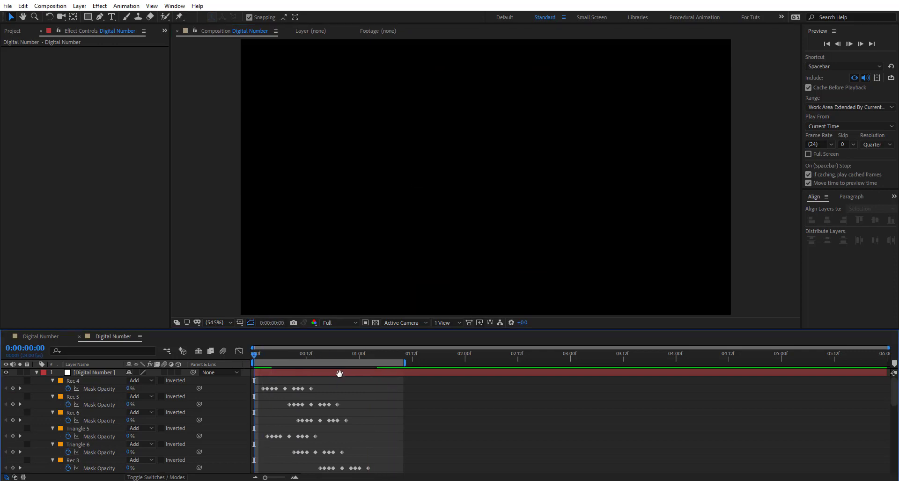
{"action": "key", "text": "space"}
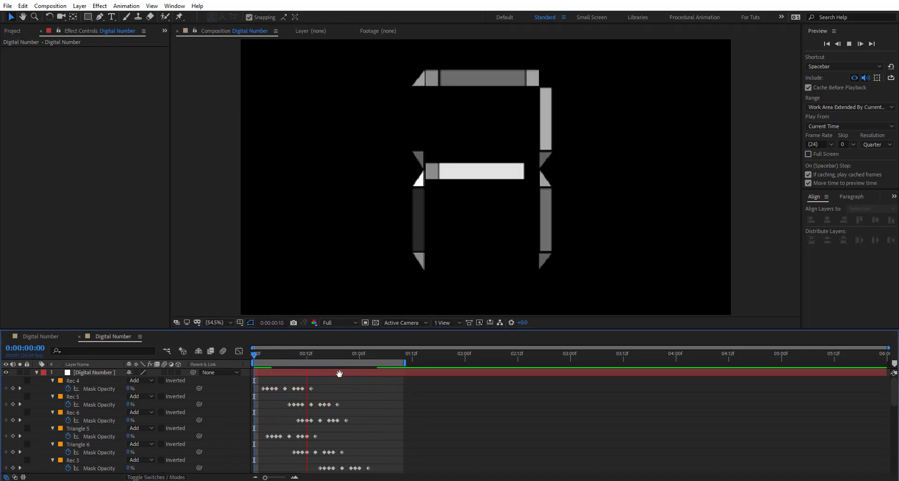
{"action": "key", "text": "space"}
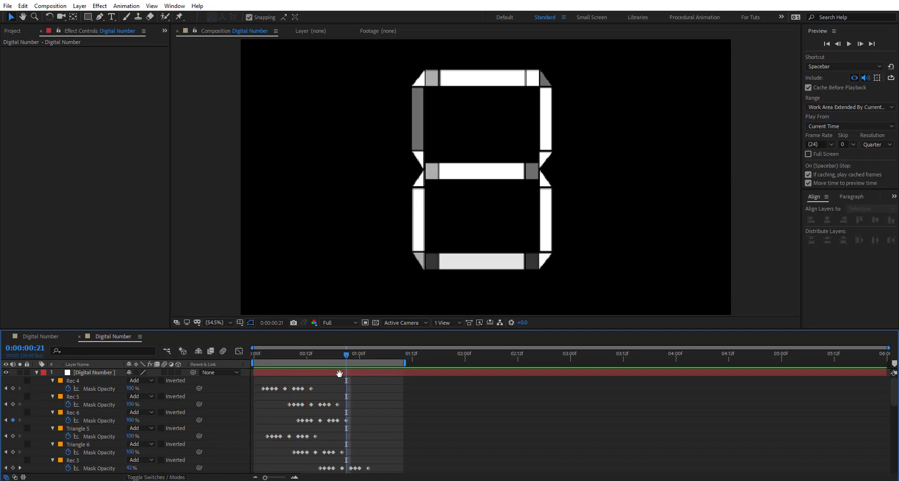
- With the time at 0:00:01:06, set the last Mask Opacity keyframe of the upper-left vertical bar, Rec 3, to 0%
{"action": "left_click_drag", "start_coordinate": [343, 361], "coordinate": [385, 365]}
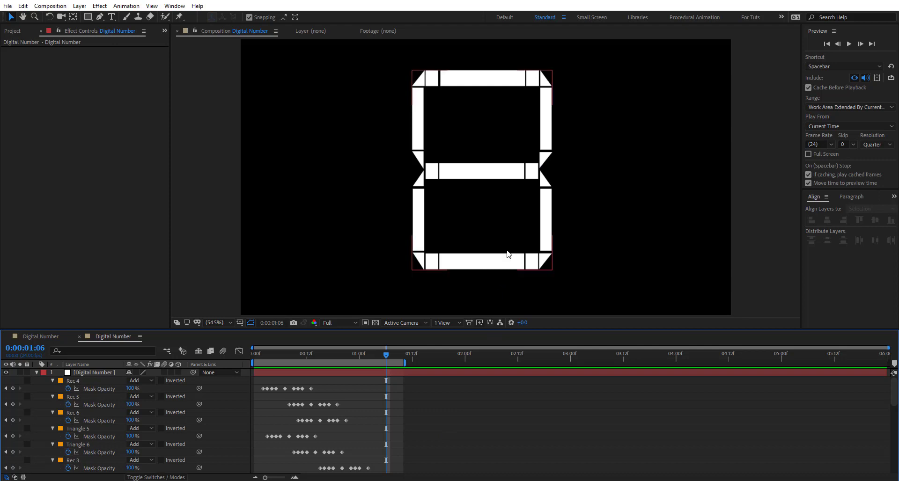
{"action": "left_click", "coordinate": [454, 267]}
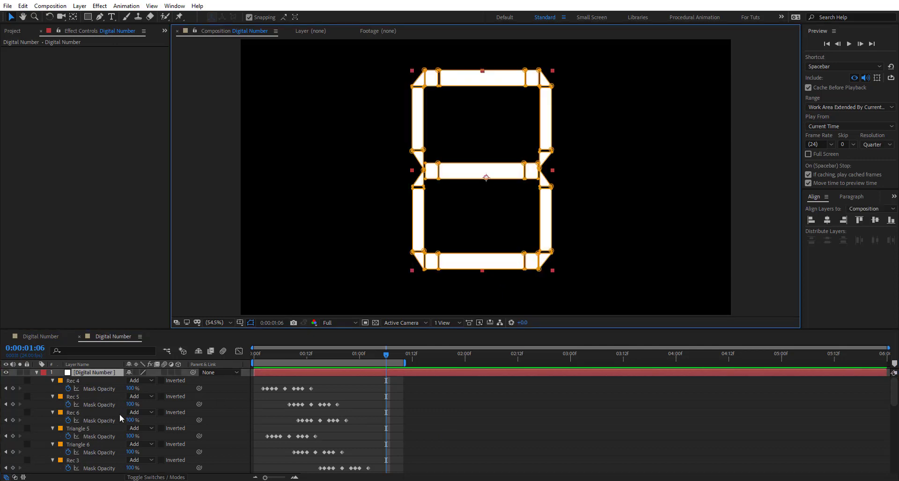
{"action": "left_click", "coordinate": [414, 395]}
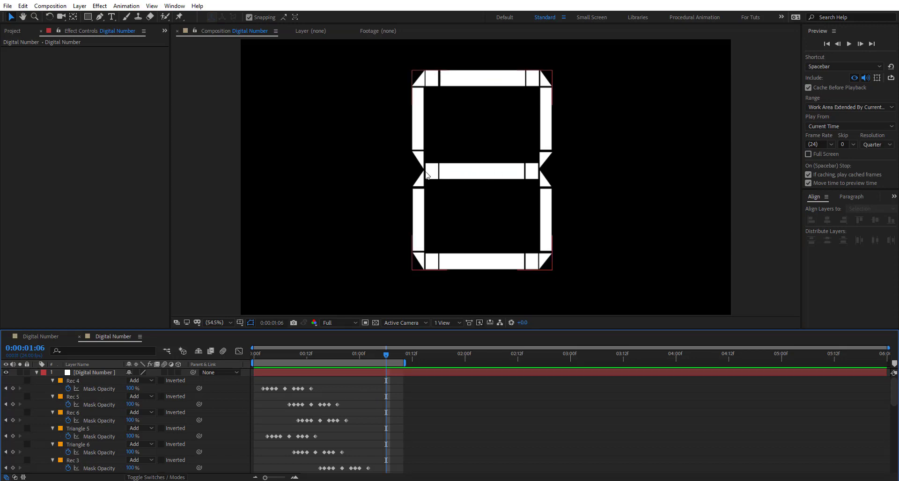
{"action": "left_click", "coordinate": [420, 96]}
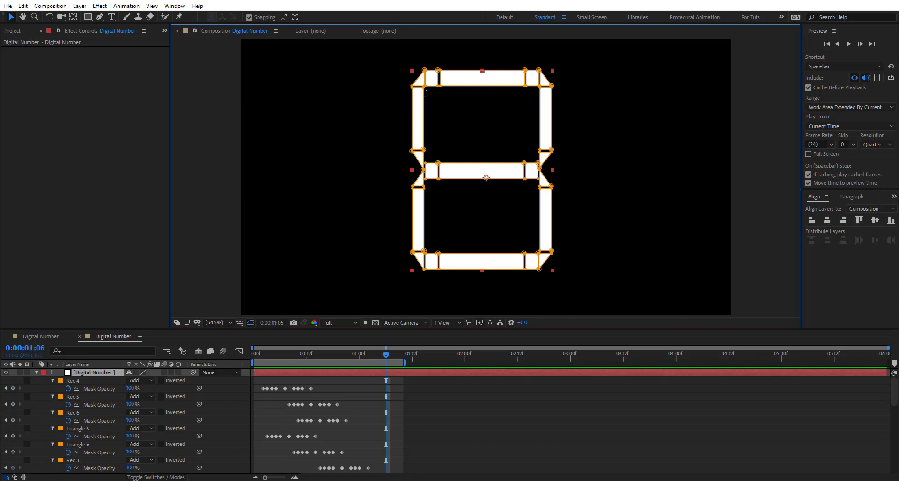
{"action": "left_click", "coordinate": [425, 93]}
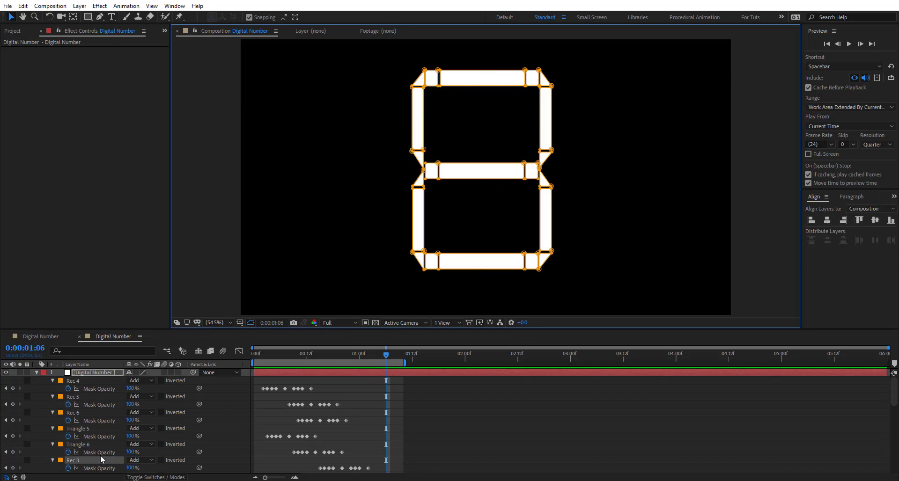
{"action": "scroll", "coordinate": [102, 460], "scroll_direction": "down", "scroll_amount": 1}
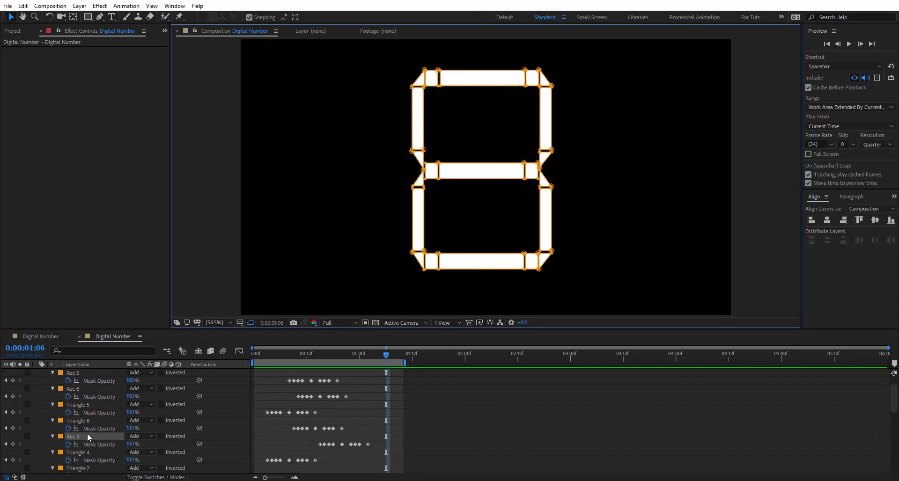
{"action": "double_click", "coordinate": [368, 445]}
{"action": "type", "text": "0"}
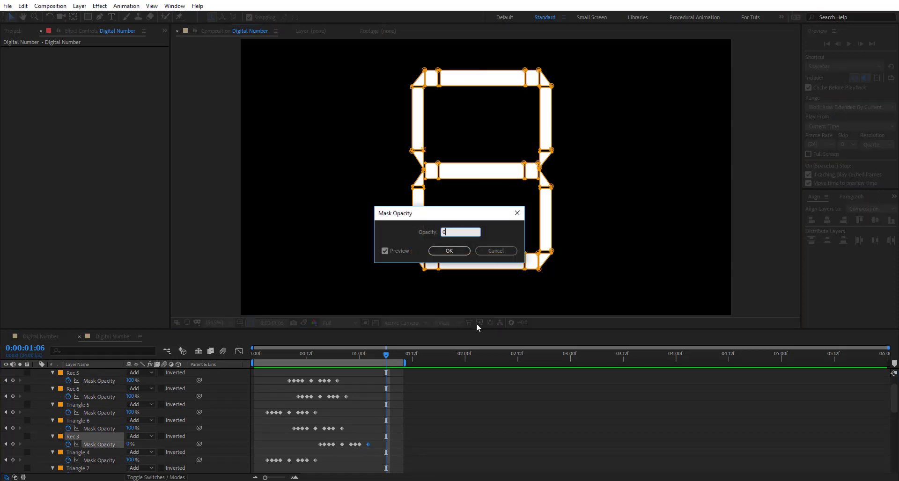
{"action": "key", "text": "Return"}
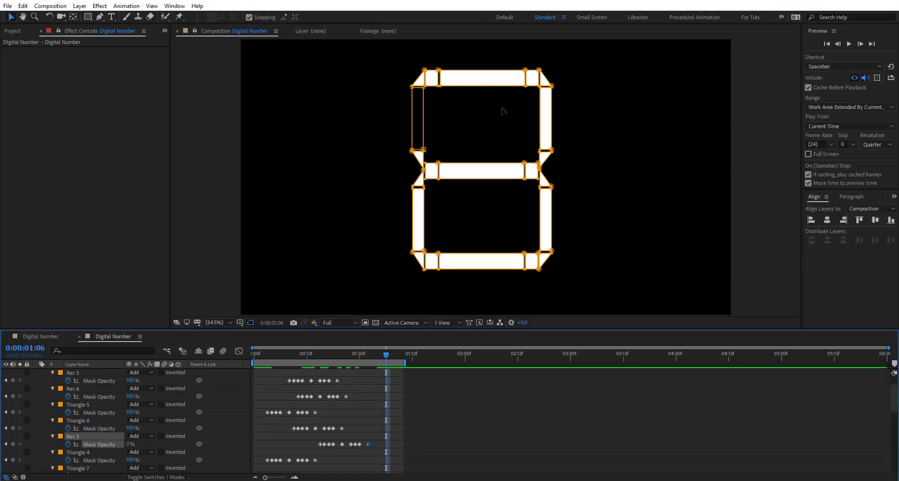
- Set the last Mask Opacity keyframe of the lower-left vertical bar, Rec 6, to 0%
{"action": "double_click", "coordinate": [424, 152]}
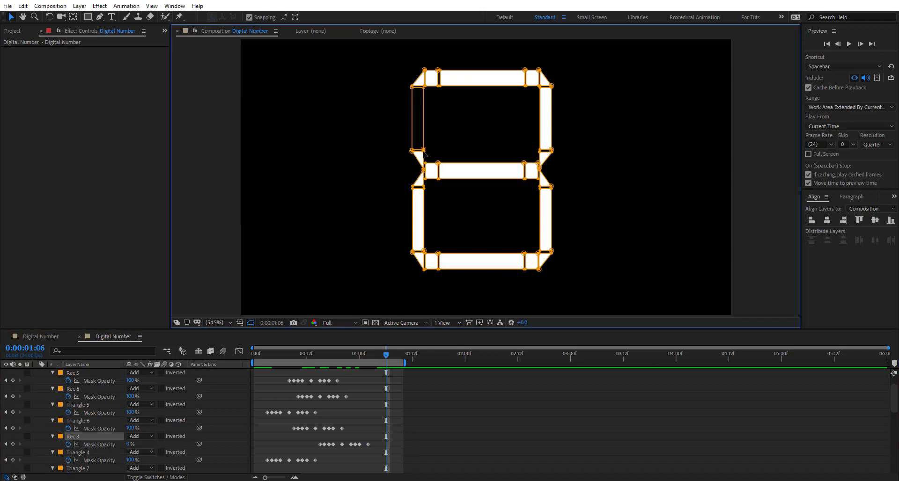
{"action": "double_click", "coordinate": [423, 189]}
{"action": "double_click", "coordinate": [423, 191]}
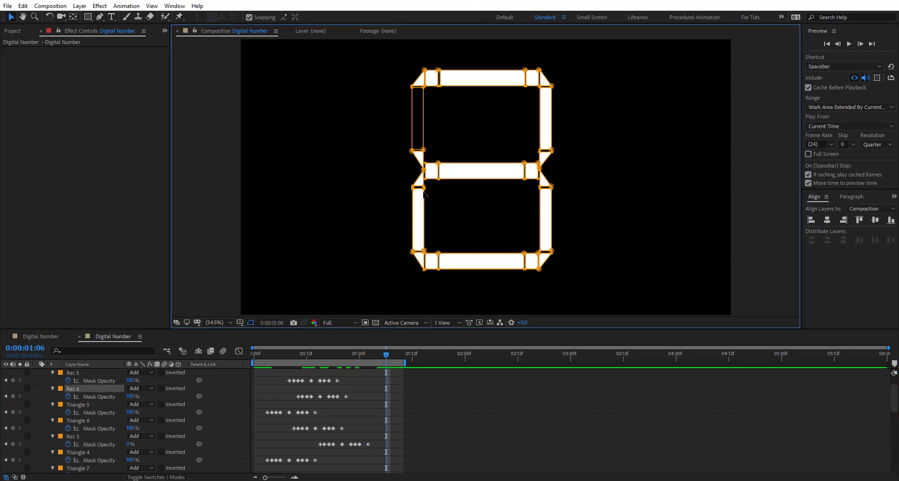
{"action": "double_click", "coordinate": [346, 397]}
{"action": "left_click", "coordinate": [441, 252]}
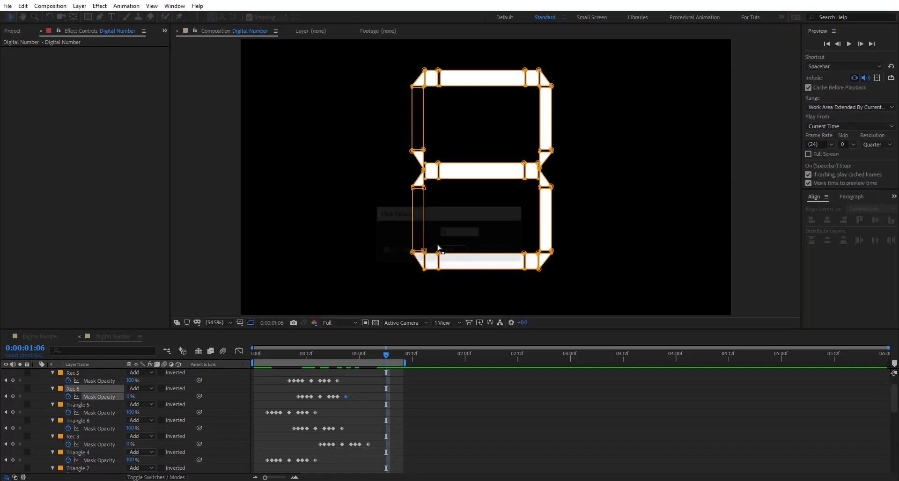
- Set the last Mask Opacity keyframe of Triangle 4, just below the upper-left vertical bar, to 0%
{"action": "scroll", "coordinate": [416, 165], "scroll_direction": "up", "scroll_amount": 2}
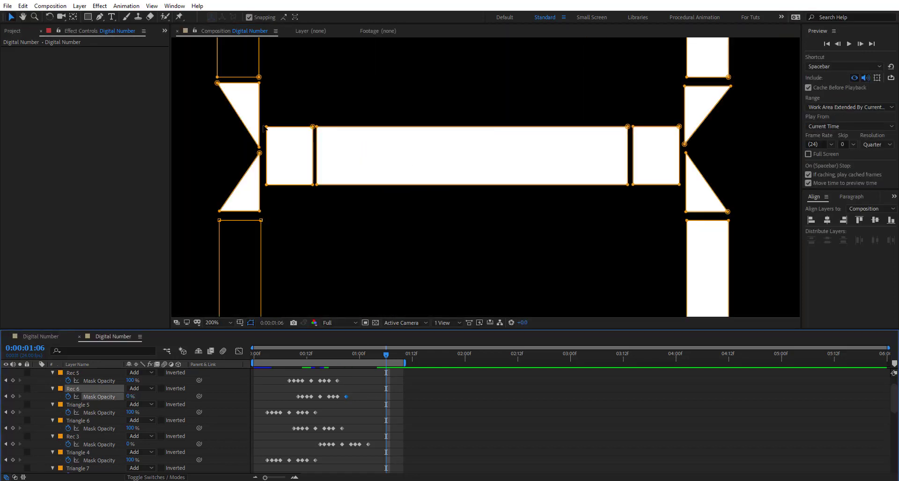
{"action": "left_click", "coordinate": [259, 151]}
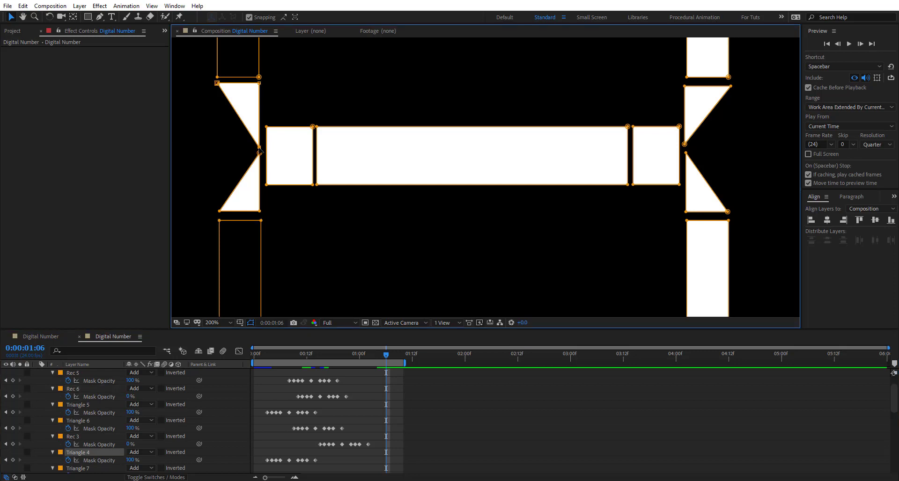
{"action": "double_click", "coordinate": [315, 460]}
{"action": "type", "text": "00"}
{"action": "key", "text": "Return"}
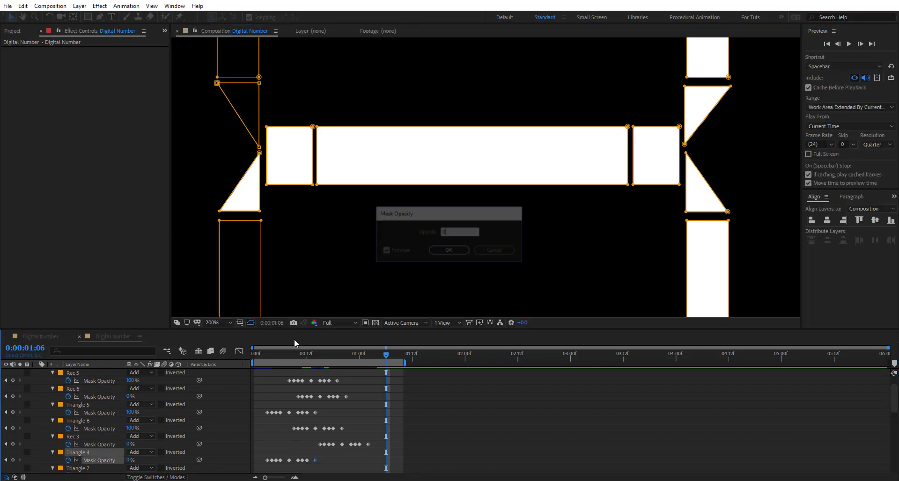
- Set the last Mask Opacity keyframe of Triangle 7, just above the lower-left vertical bar, to 0%
{"action": "left_click", "coordinate": [260, 157]}
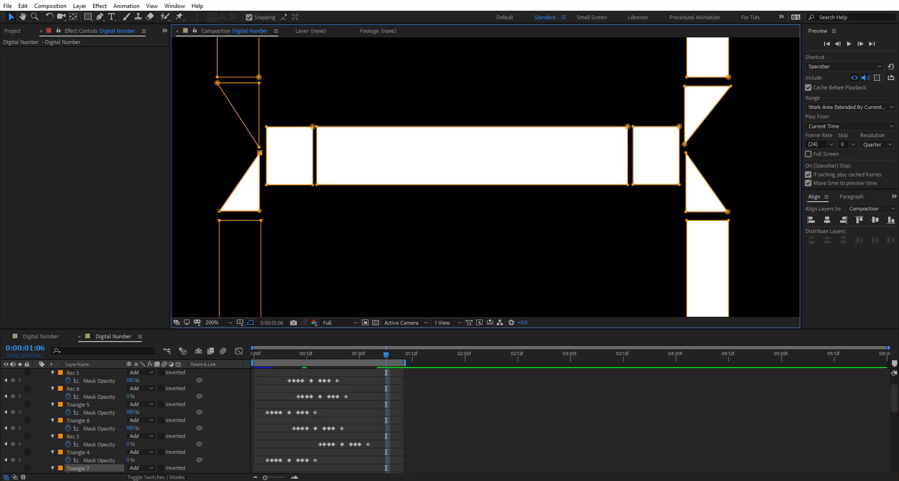
{"action": "double_click", "coordinate": [307, 453]}
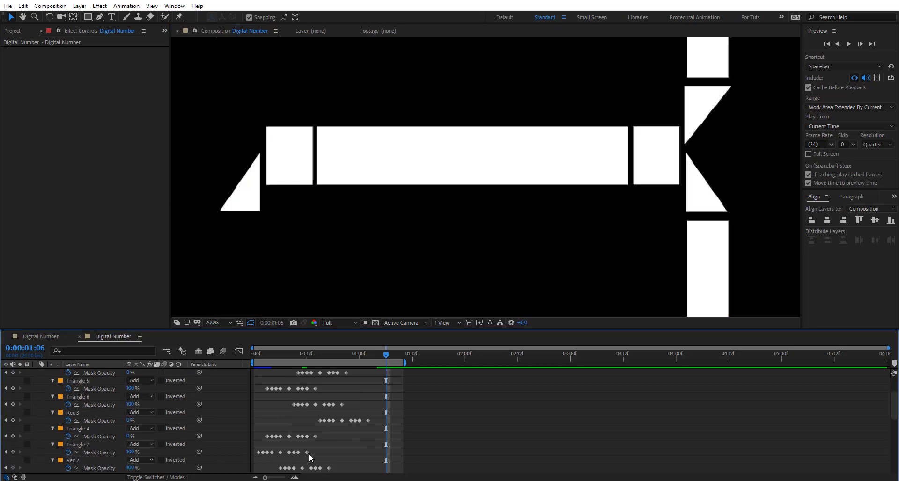
{"action": "type", "text": "0"}
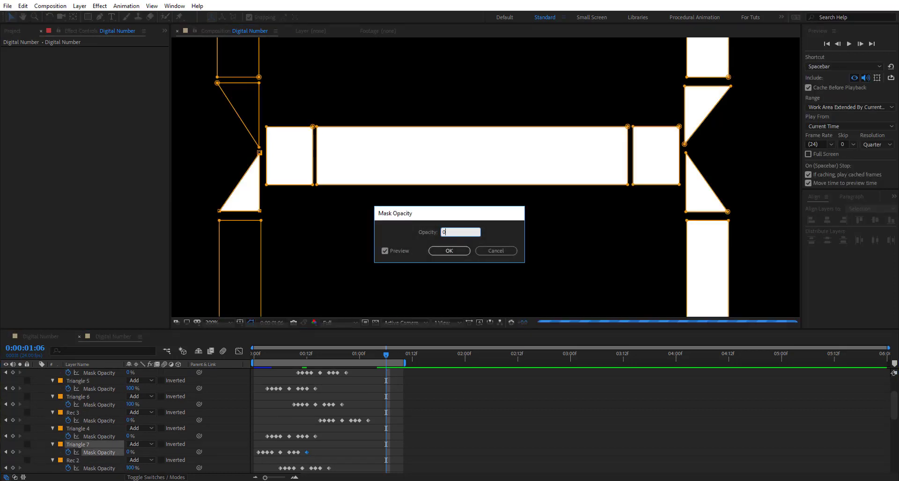
{"action": "key", "text": "Return"}
- Set the last Mask Opacity keyframe of the SQ mask, the square at the left end of the digit's bottom bar, to 0%
{"action": "scroll", "coordinate": [341, 150], "scroll_direction": "down", "scroll_amount": 3}
{"action": "scroll", "coordinate": [431, 253], "scroll_direction": "up", "scroll_amount": 2}
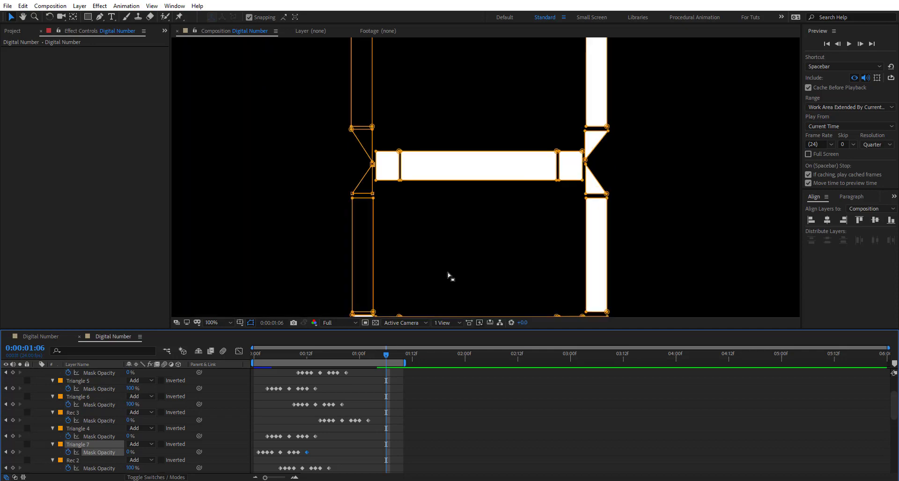
{"action": "left_click_drag", "start_coordinate": [450, 278], "coordinate": [412, 140]}
{"action": "left_click", "coordinate": [338, 233]}
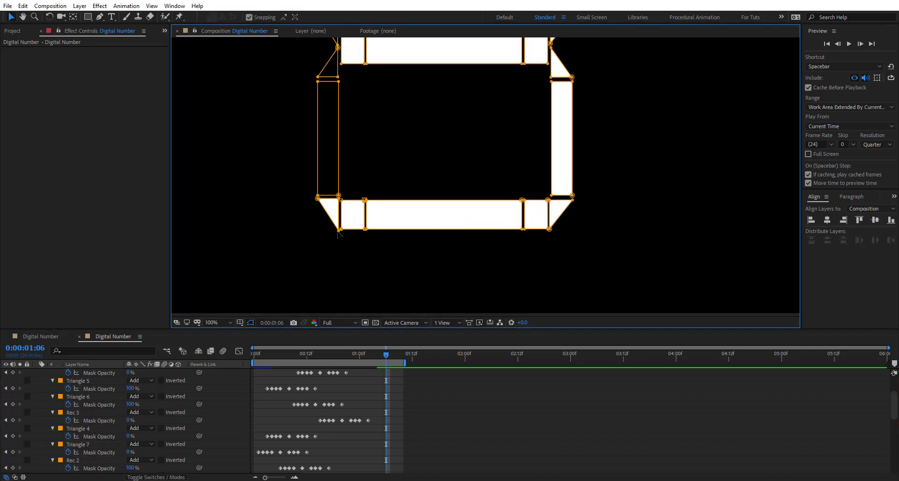
{"action": "scroll", "coordinate": [370, 411], "scroll_direction": "down", "scroll_amount": 5}
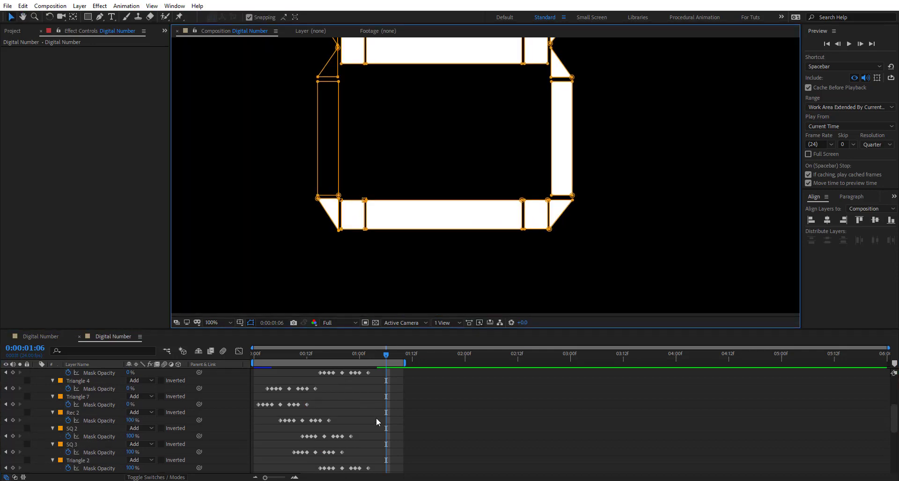
{"action": "scroll", "coordinate": [376, 419], "scroll_direction": "down", "scroll_amount": 1}
{"action": "double_click", "coordinate": [373, 412]}
{"action": "type", "text": "00"}
{"action": "key", "text": "Return"}
- Set the last Mask Opacity keyframes of the bottom bar, Rec, and of the square SQ 4 to 0%
{"action": "double_click", "coordinate": [359, 381]}
{"action": "type", "text": "0"}
{"action": "key", "text": "Return"}
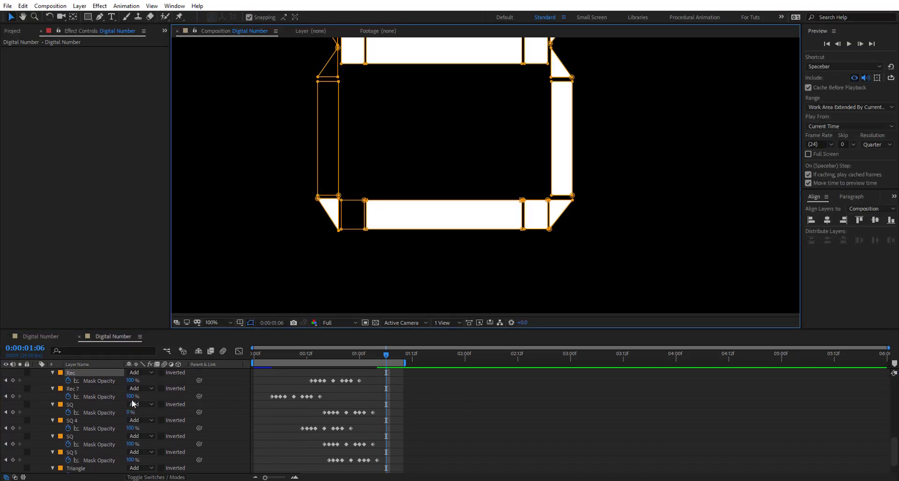
{"action": "scroll", "coordinate": [588, 234], "scroll_direction": "up", "scroll_amount": 1}
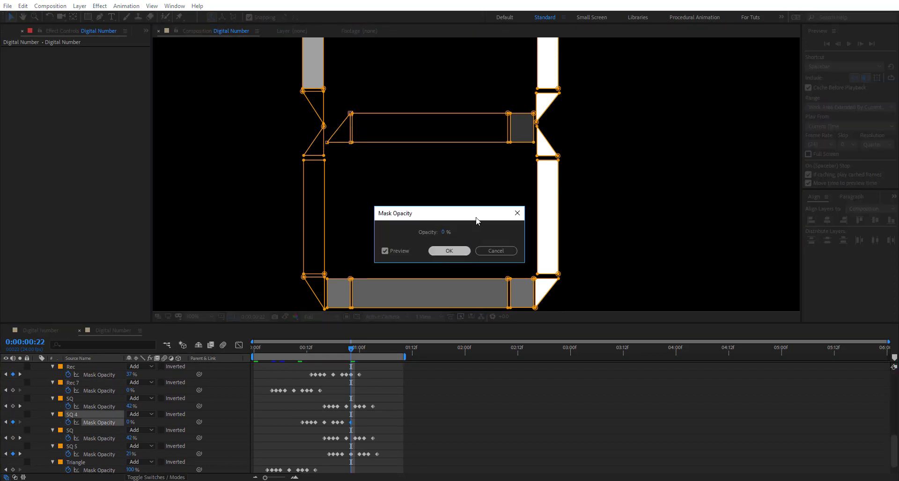
{"action": "key", "text": "Return"}
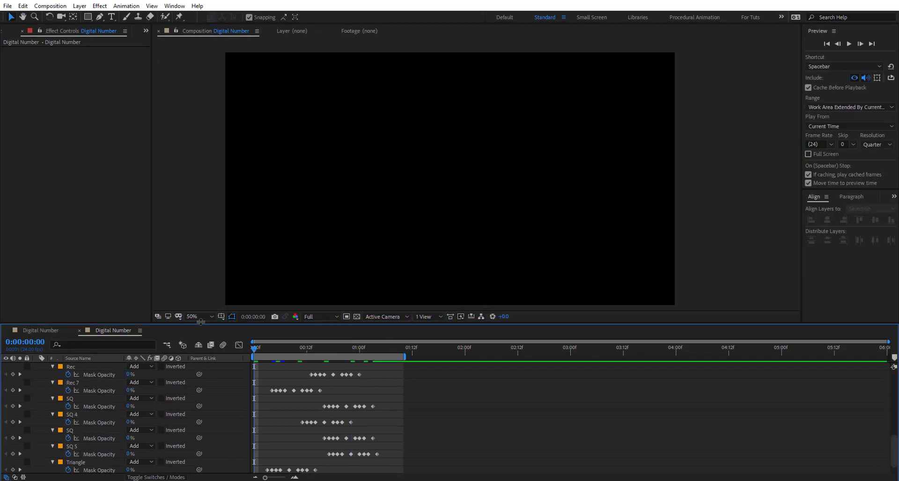